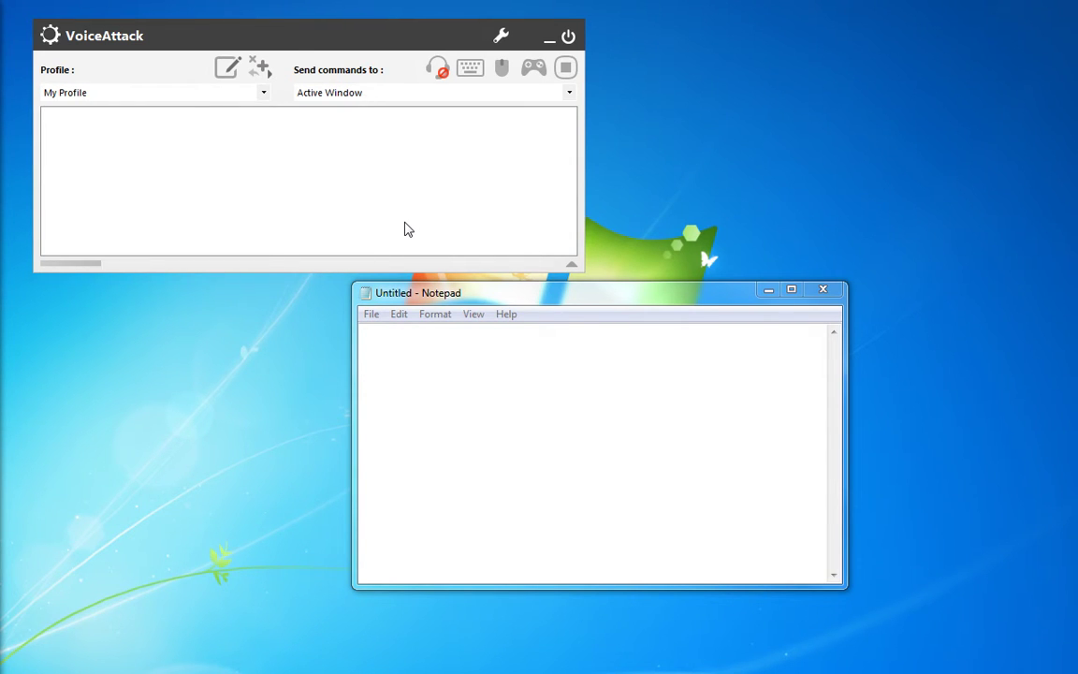
Open My Profile for editing and duplicate its walk forward command.
click(228, 70)
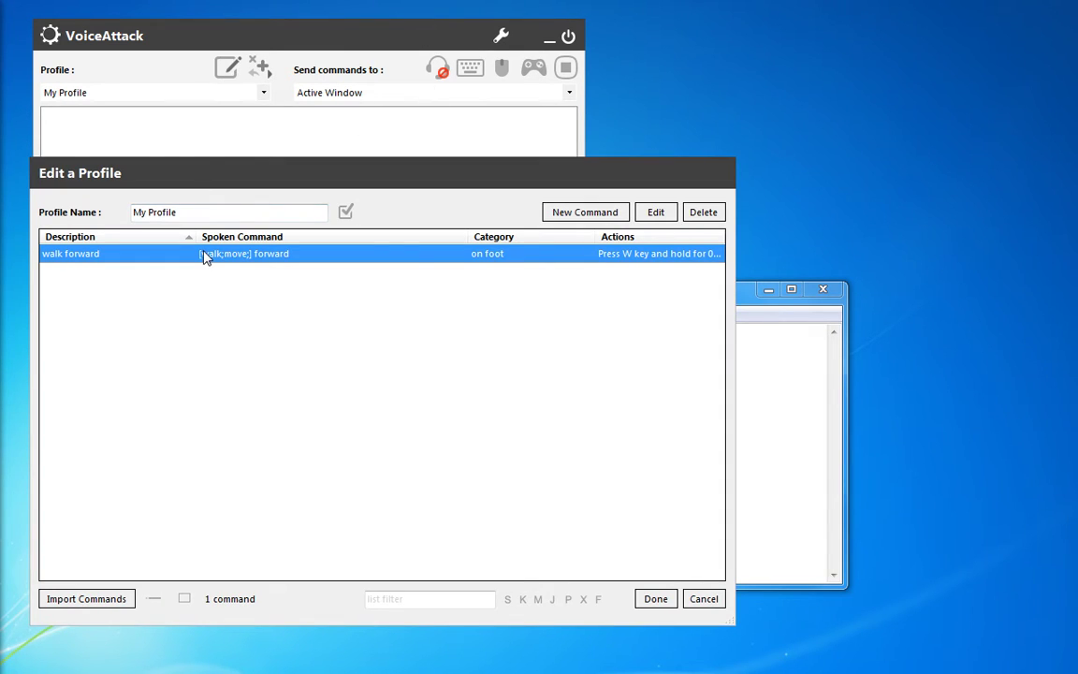
right_click(111, 257)
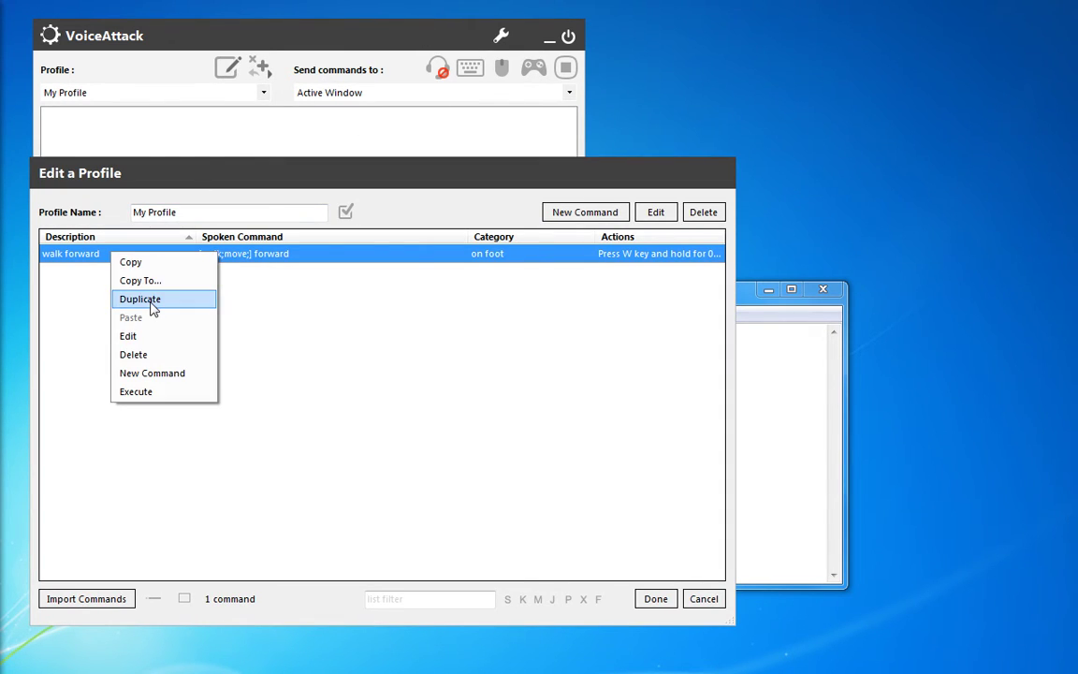
click(149, 299)
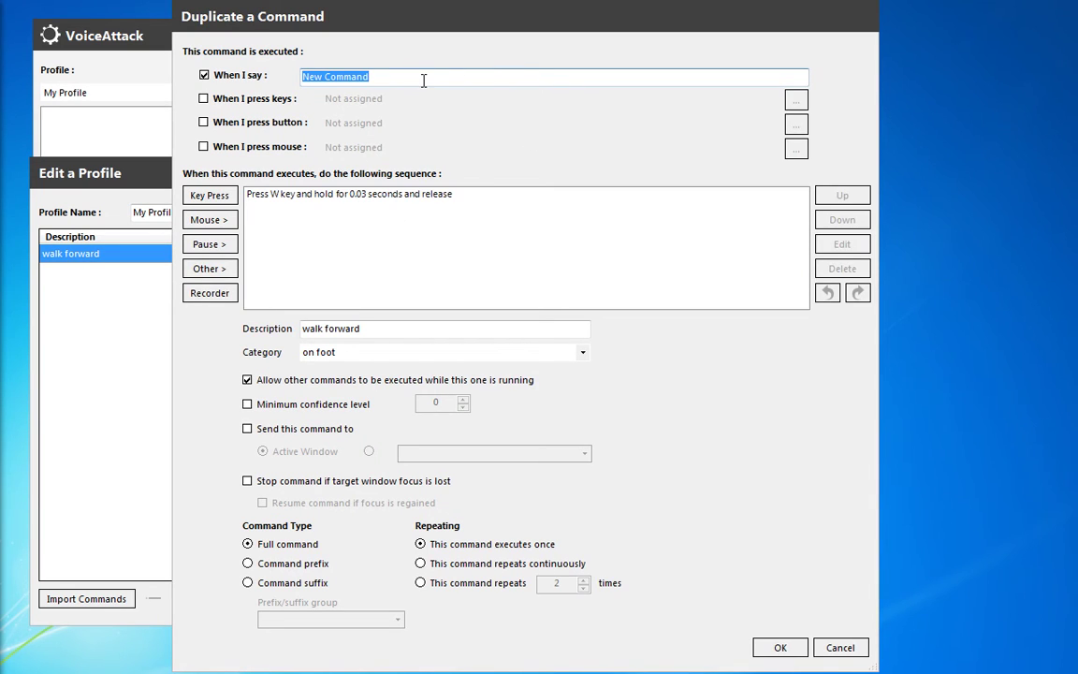
Set the duplicated command's spoken phrase to "walk forward [1..10] spaces".
text(WAL)
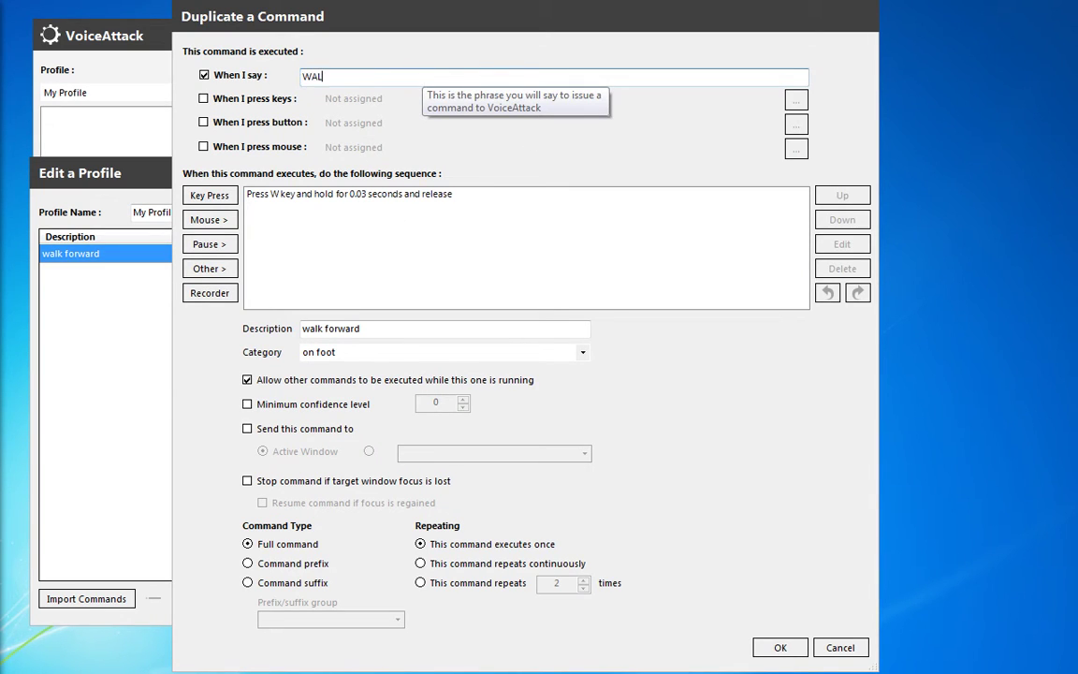
text(K FORWARD)
key(ctrl+a)
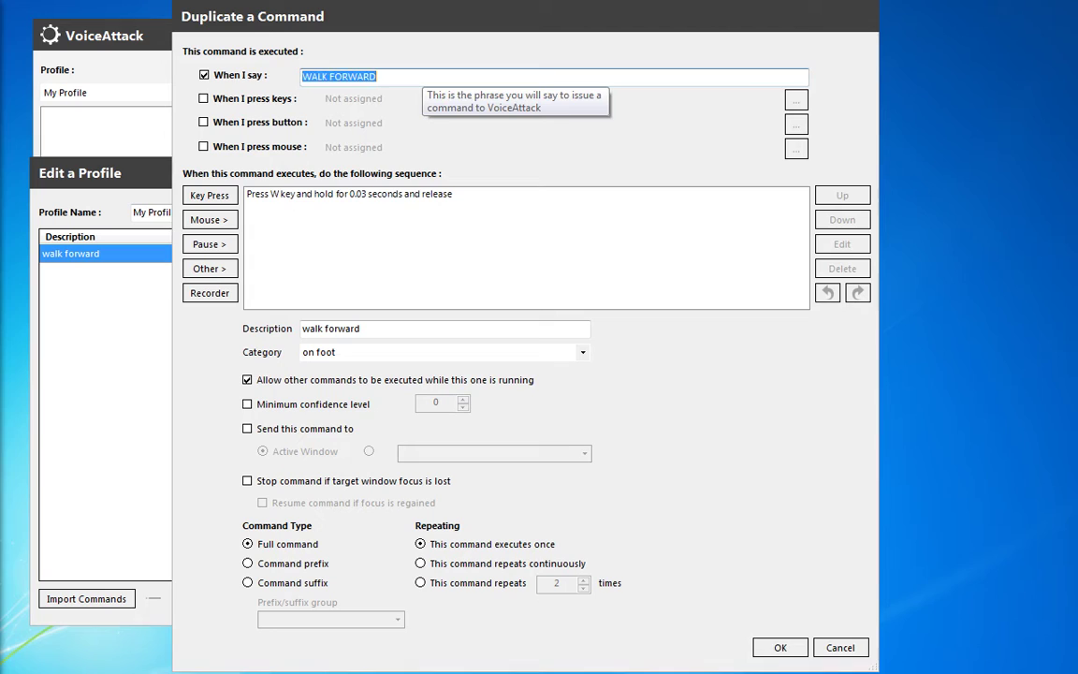
key(BackSpace)
text(W)
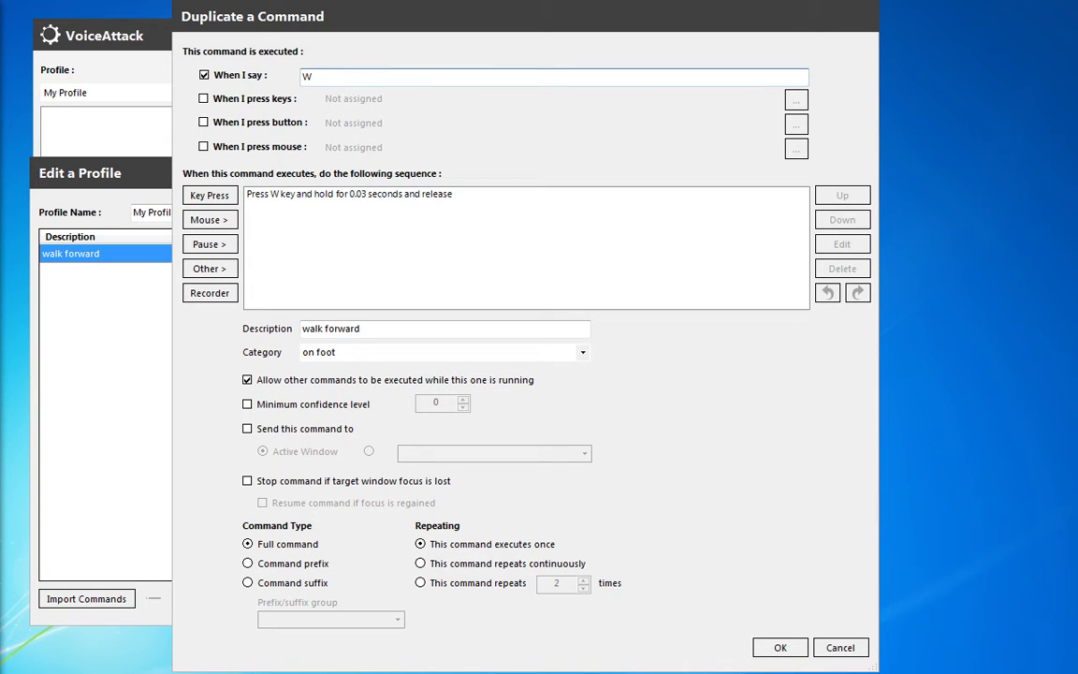
key(BackSpace)
text(walk forward [1..10] space)
text(sopa)
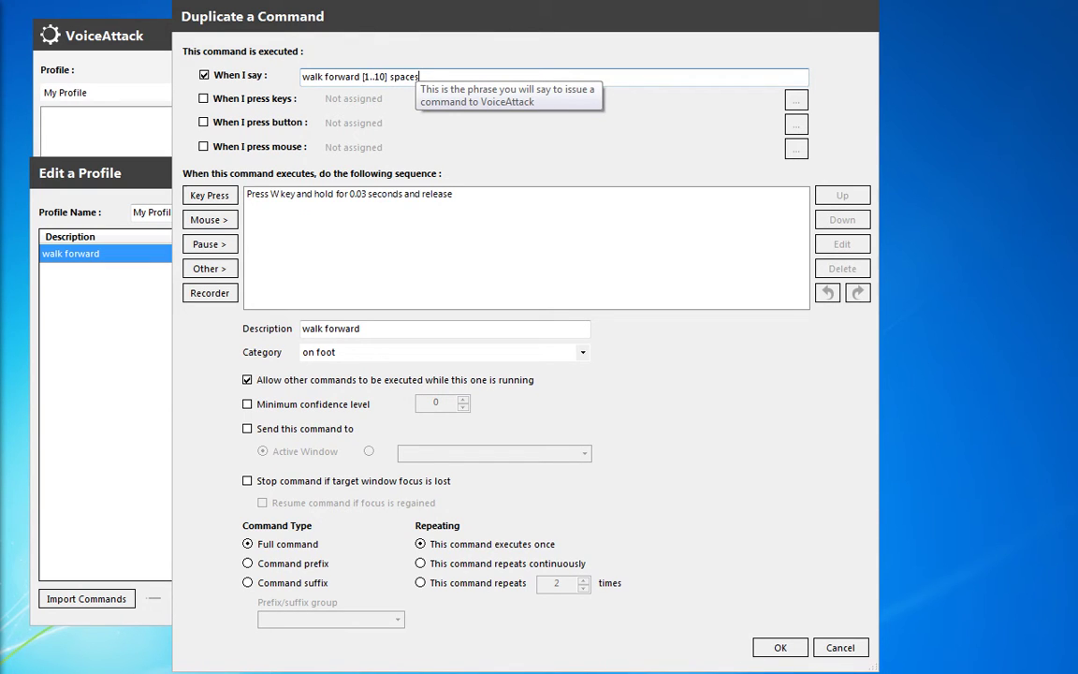
Create a Set a Text Value action with the variable name loop and the text {CMD}.
click(436, 195)
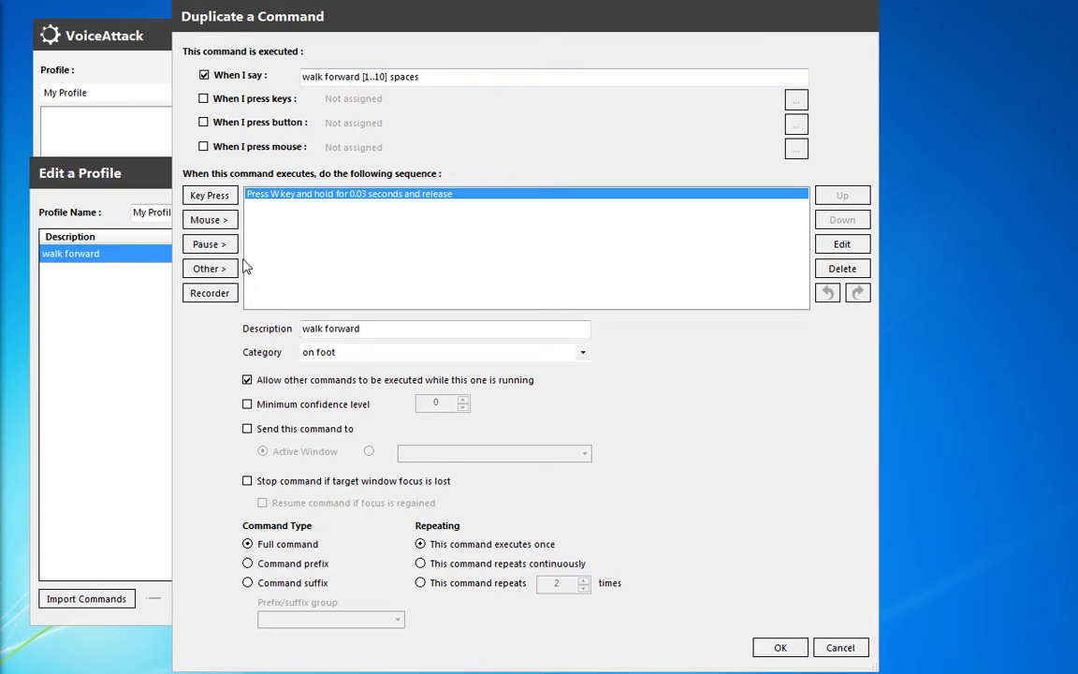
click(212, 269)
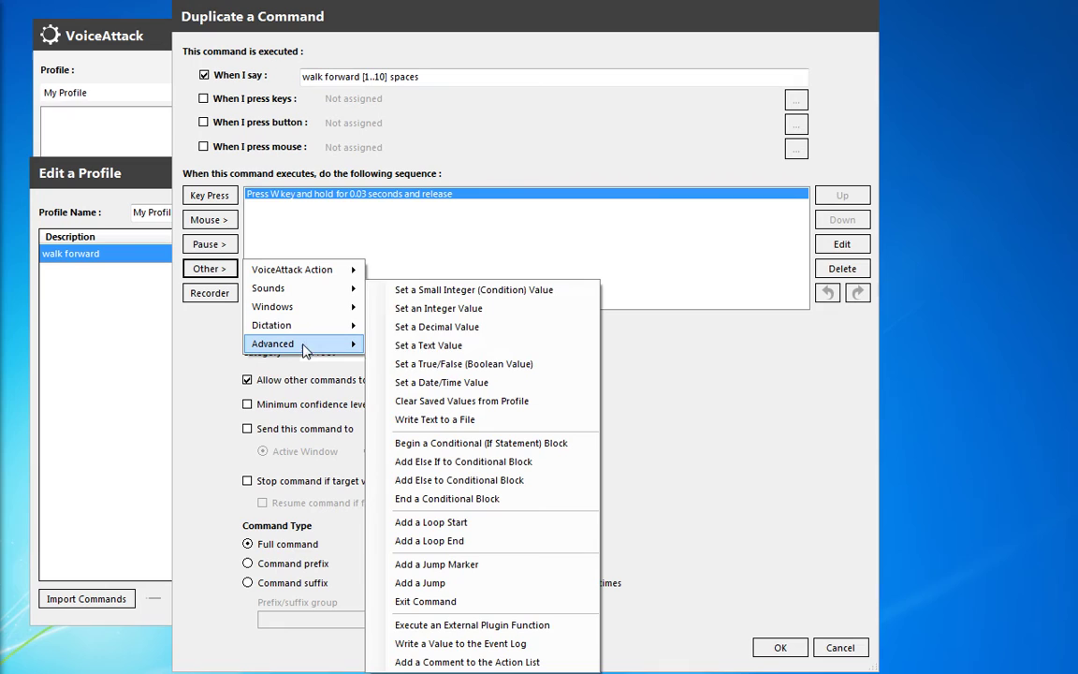
click(351, 236)
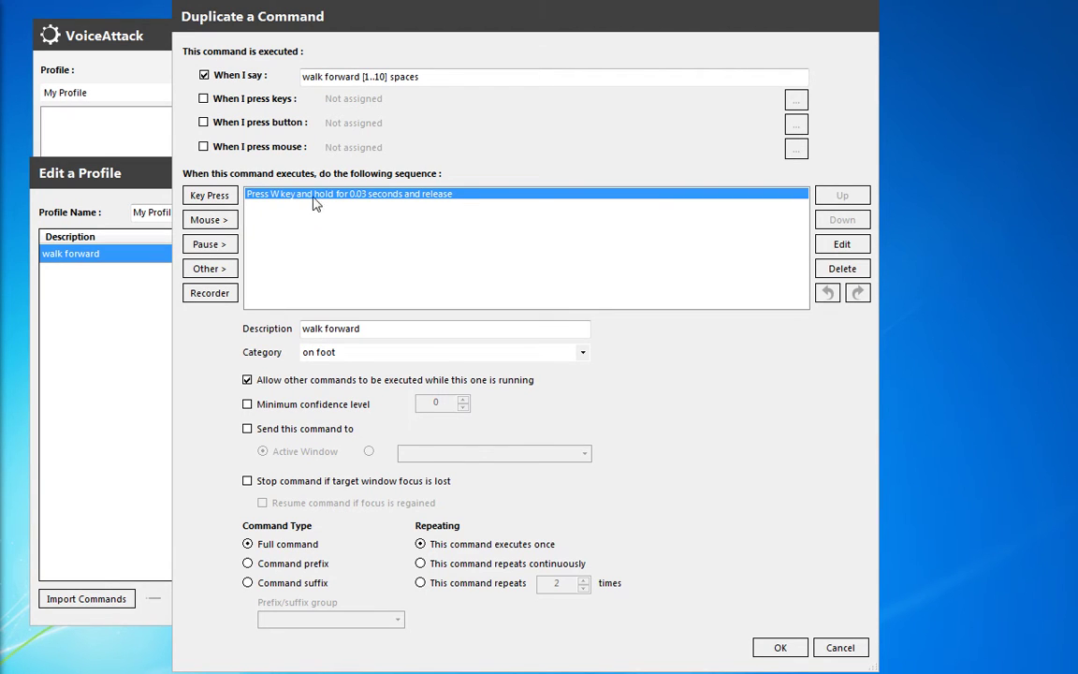
click(209, 268)
mouse_move(303, 345)
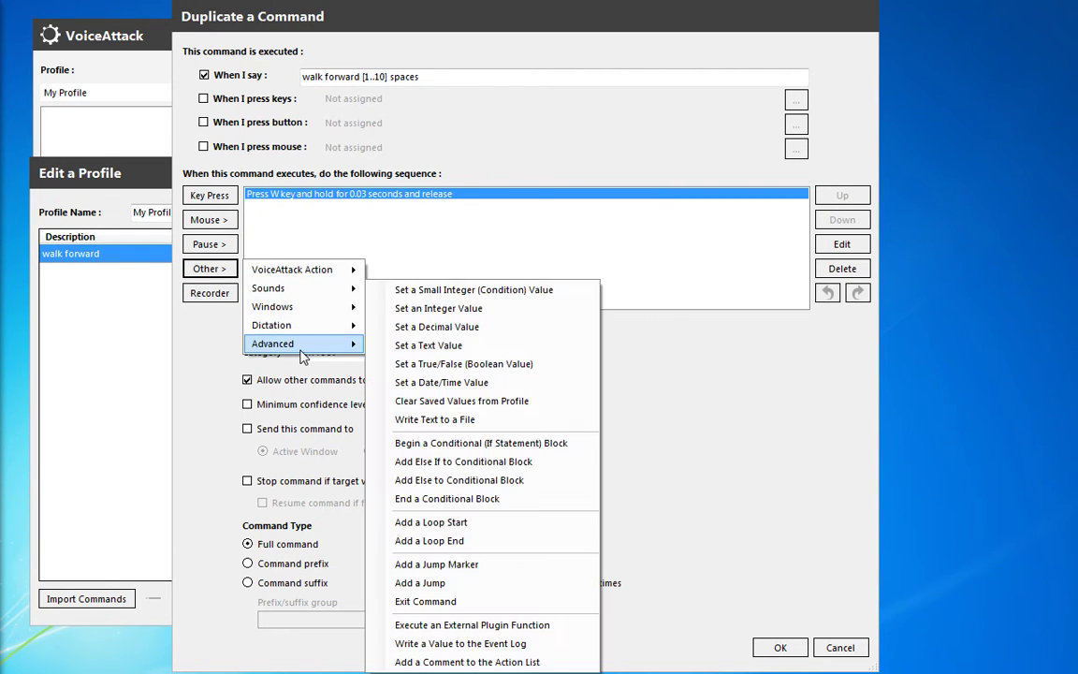
click(404, 219)
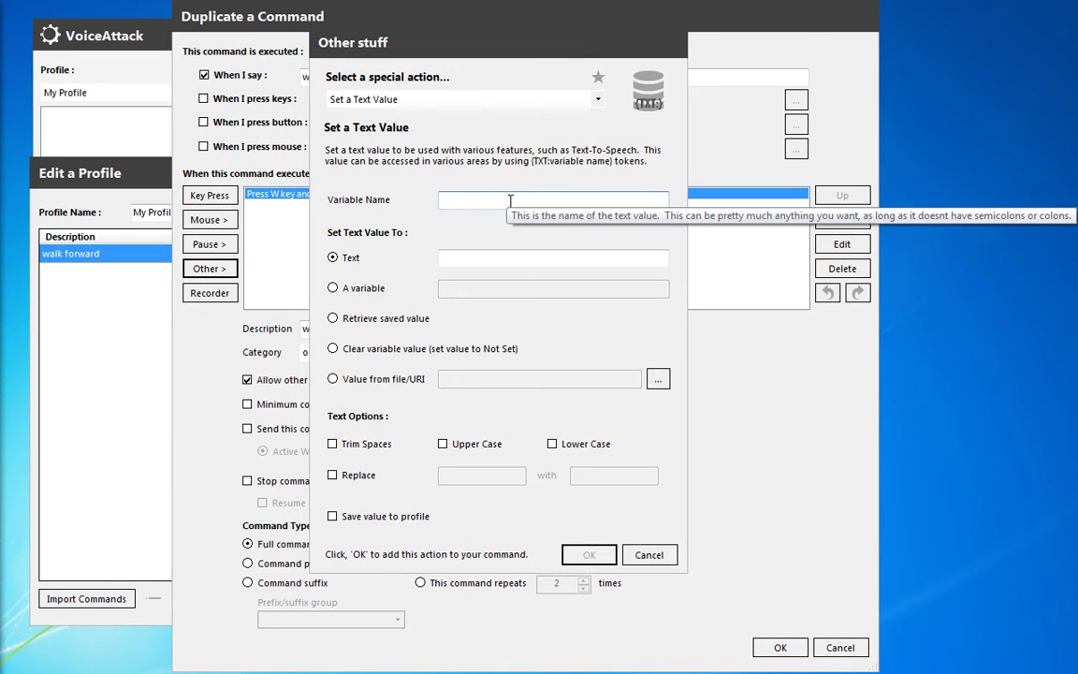
text(dur)
key(BackSpace)
key(BackSpace)
key(BackSpace)
text(loop)
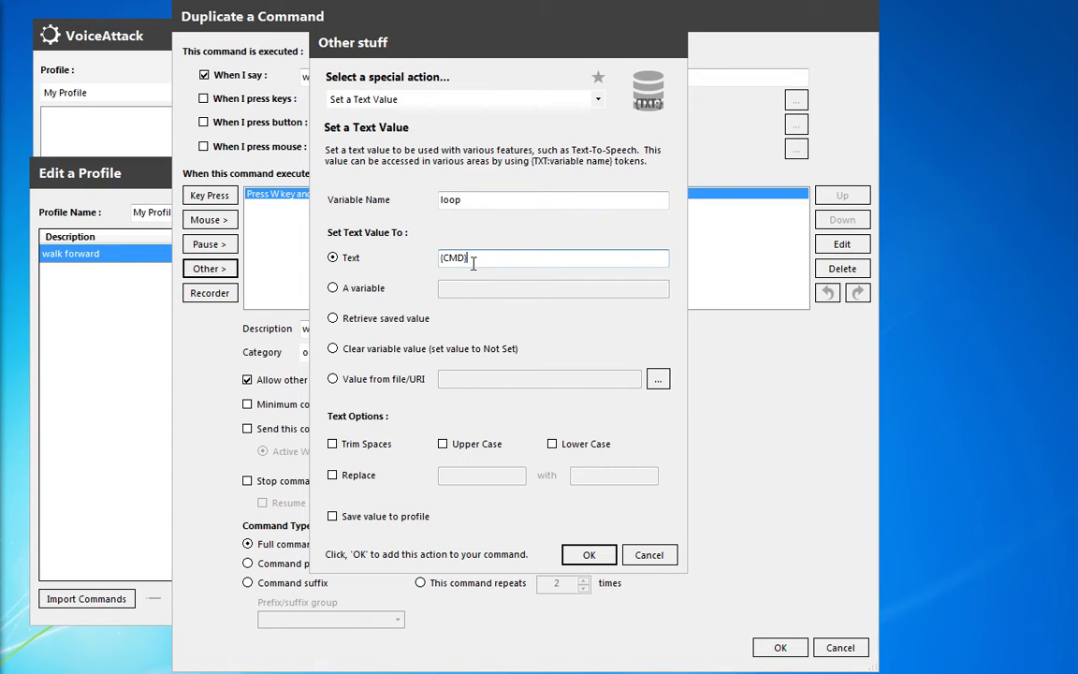
drag(472, 262, 372, 261)
click(506, 265)
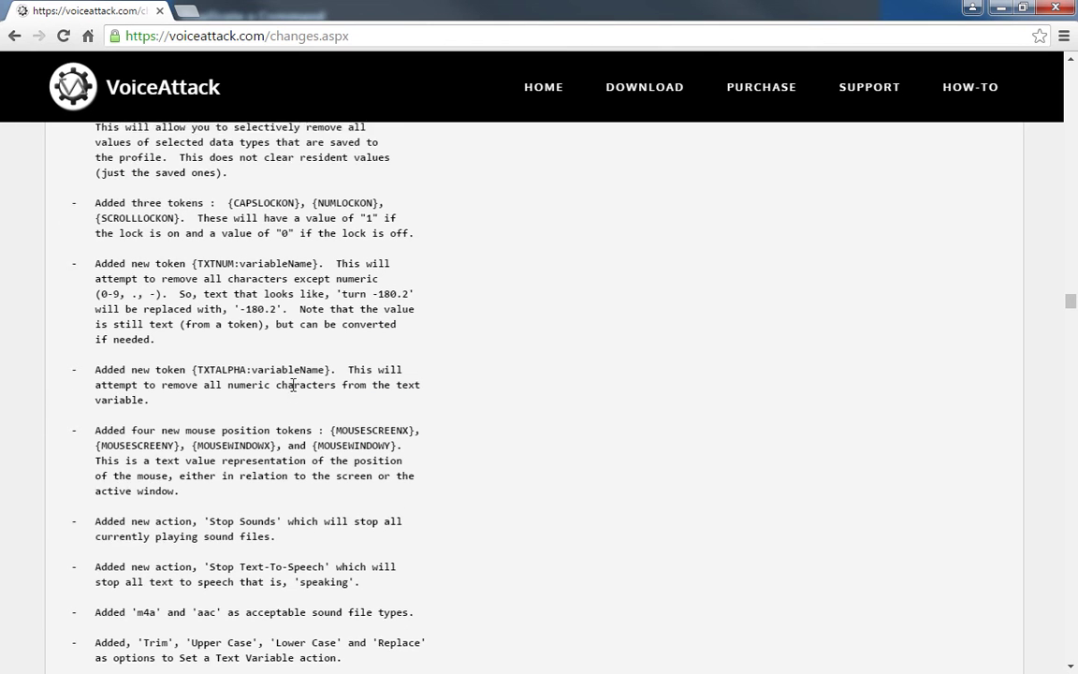
Switch to the VoiceAttack changelog in the browser and examine the entries on text tokens and Set Text Value options.
scroll(290, 370, up, 3)
drag(161, 260, 182, 368)
click(215, 434)
scroll(373, 351, down, 3)
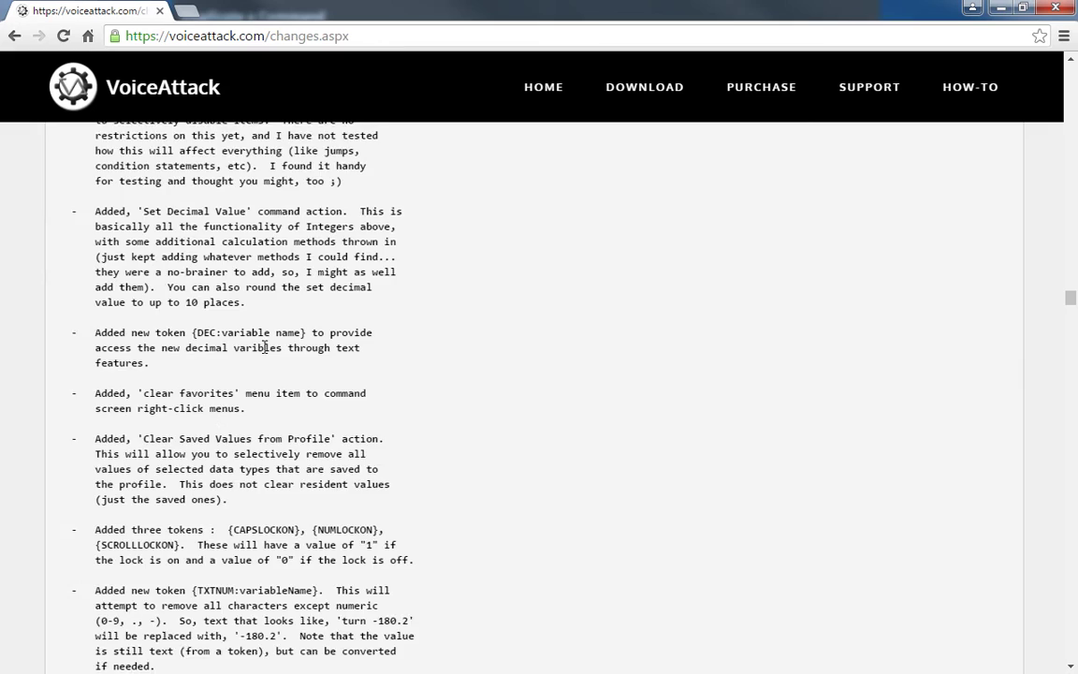
drag(321, 337, 176, 315)
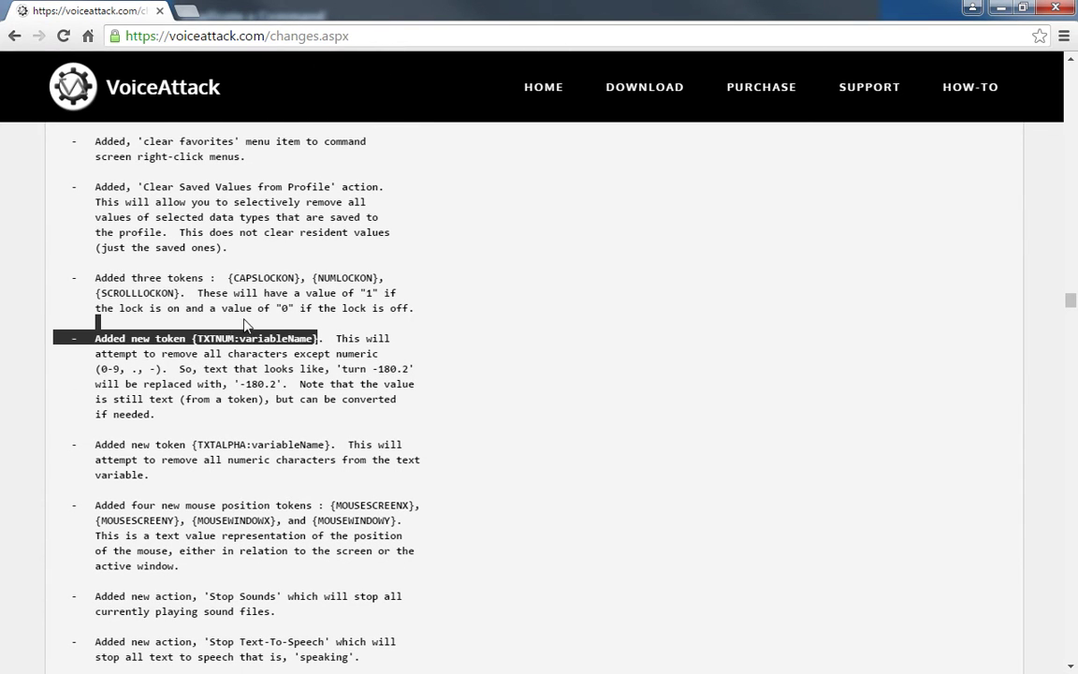
click(443, 306)
drag(416, 307, 93, 264)
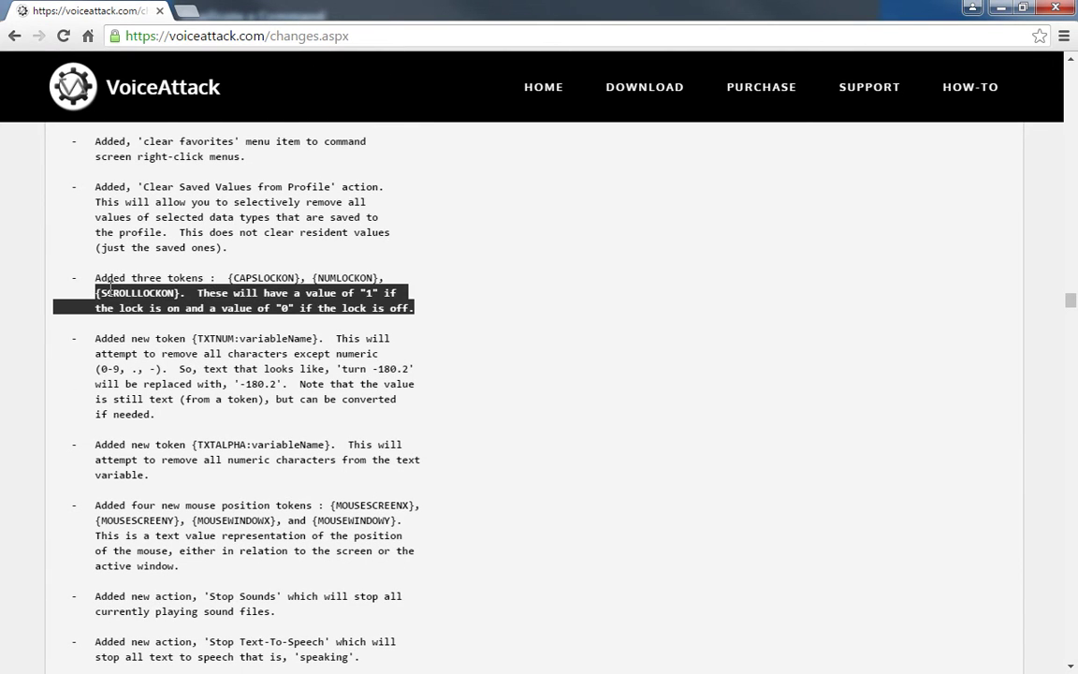
scroll(314, 298, down, 2)
click(344, 328)
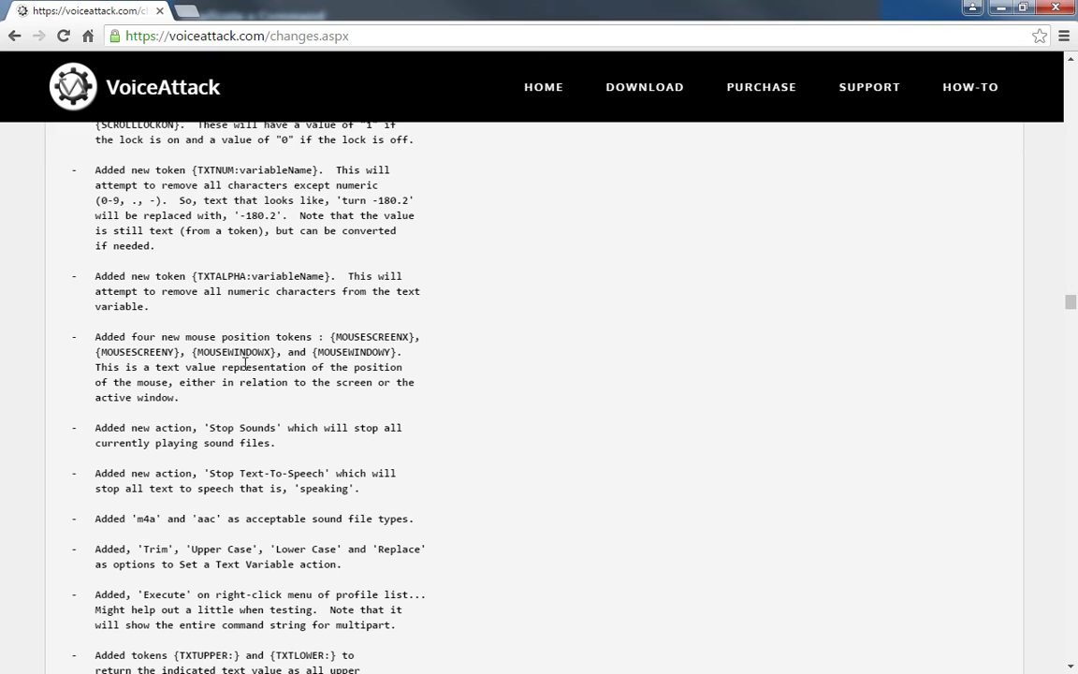
scroll(251, 332, down, 4)
scroll(252, 368, down, 4)
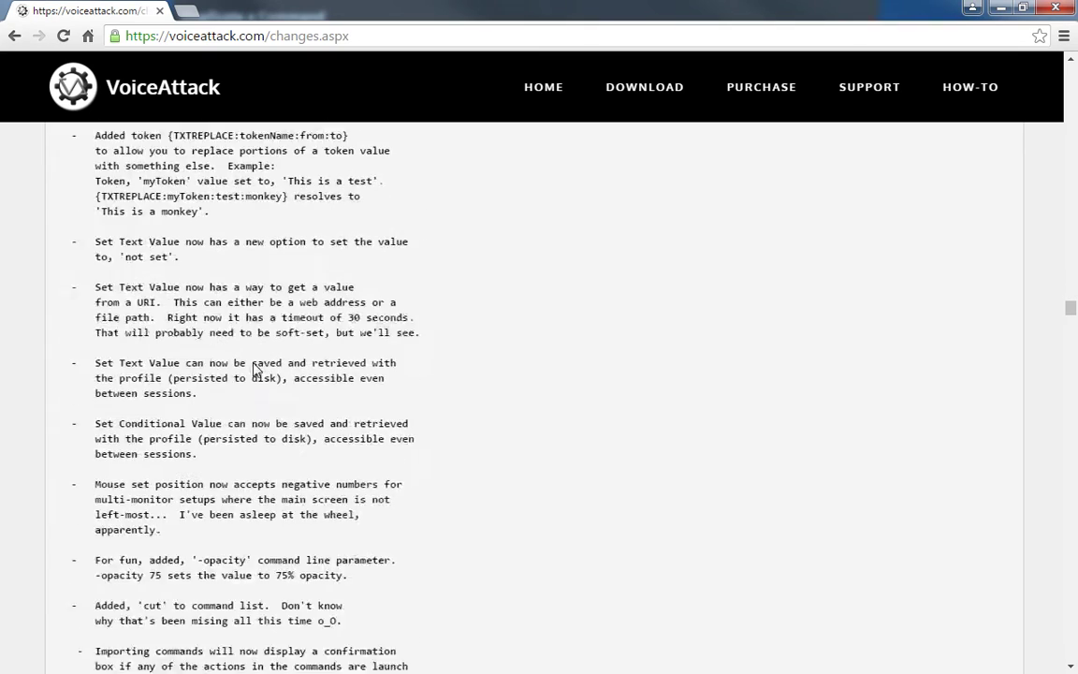
scroll(248, 412, up, 1)
scroll(246, 426, up, 2)
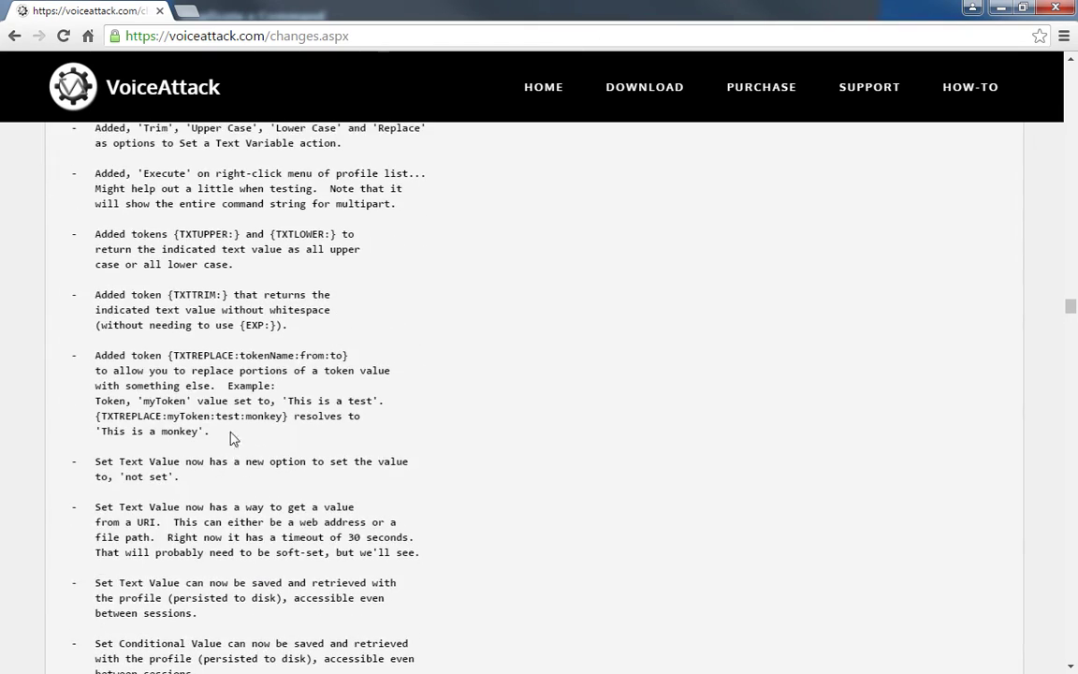
scroll(200, 368, up, 1)
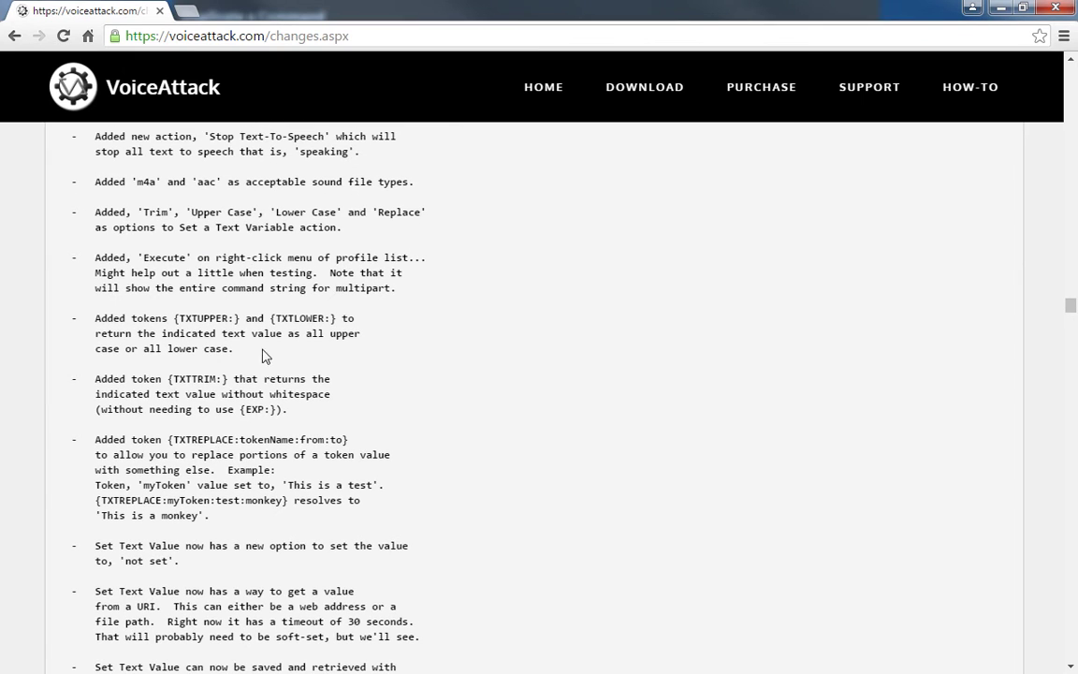
scroll(229, 515, up, 2)
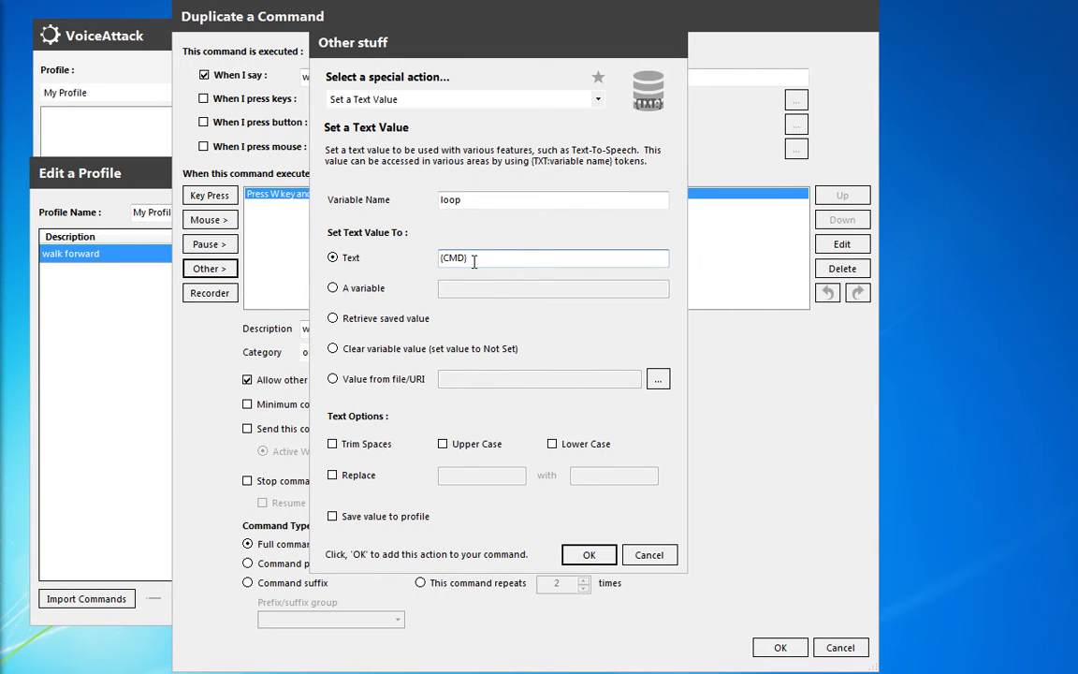
Back in VoiceAttack, add the loop text action to the command and move it above the W key press.
drag(474, 262, 428, 262)
click(494, 254)
drag(477, 65, 637, 72)
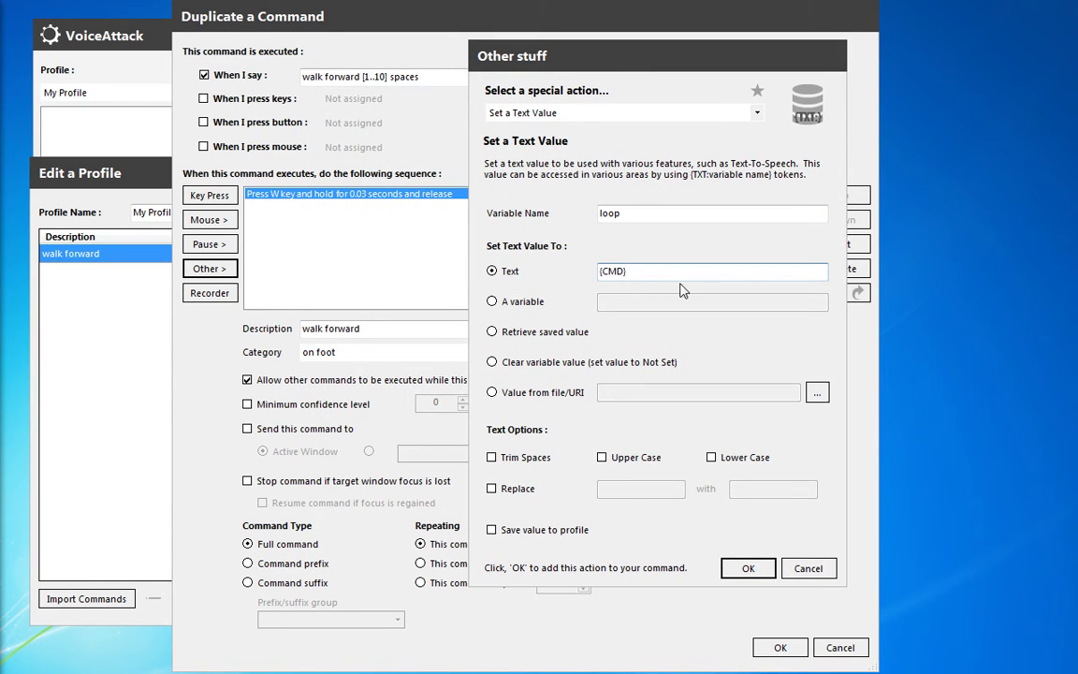
drag(646, 271, 577, 262)
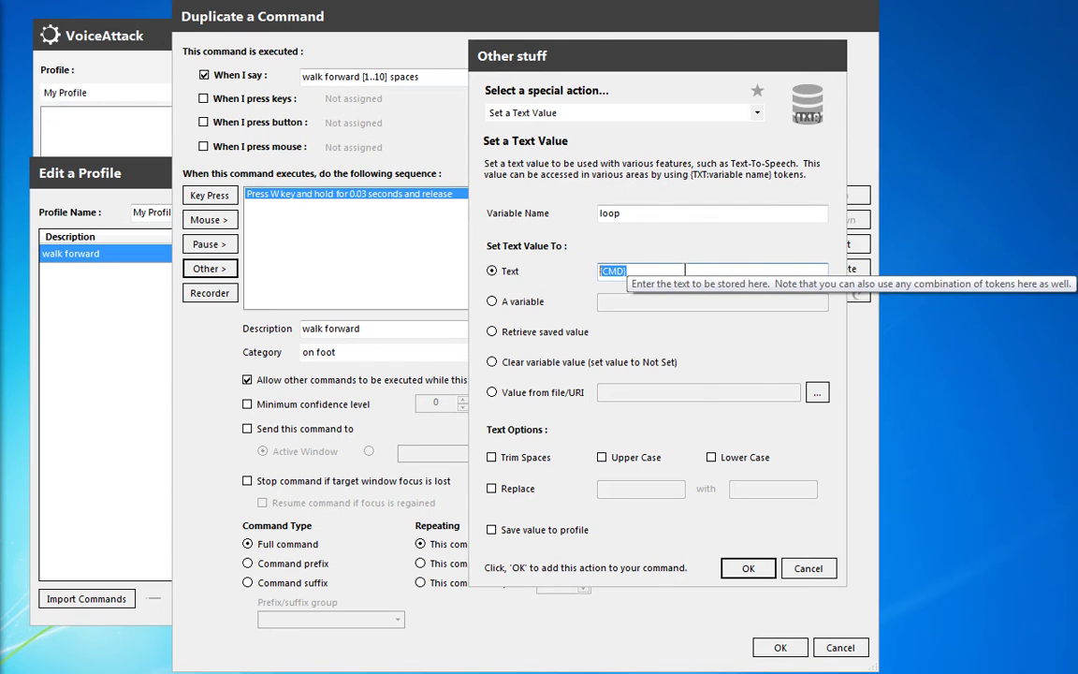
click(749, 568)
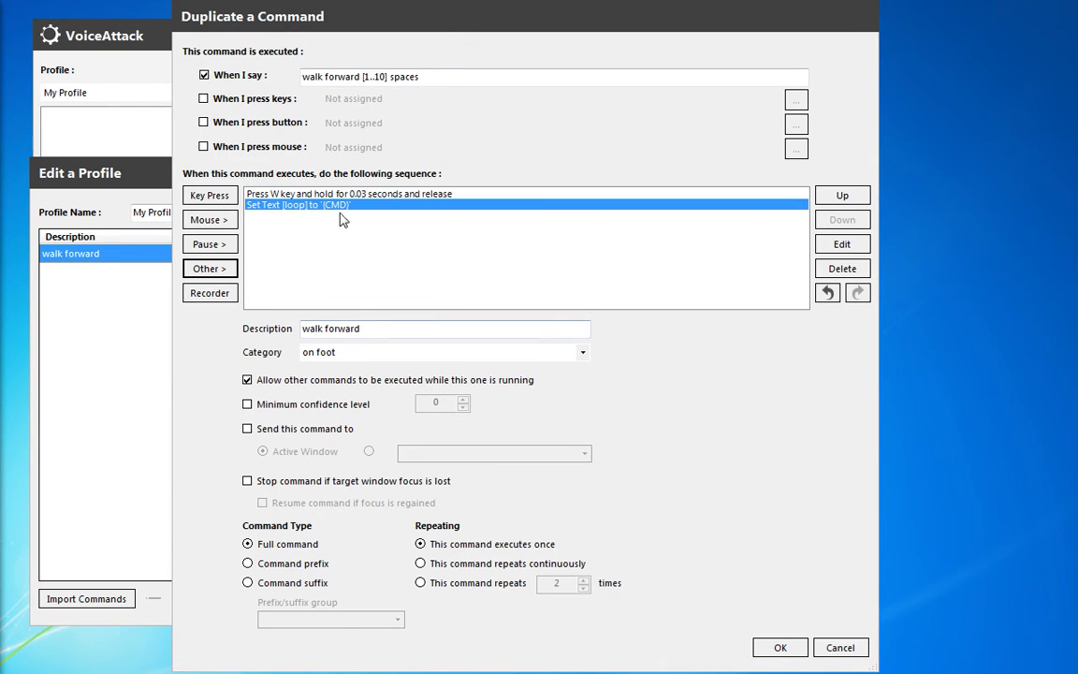
click(867, 194)
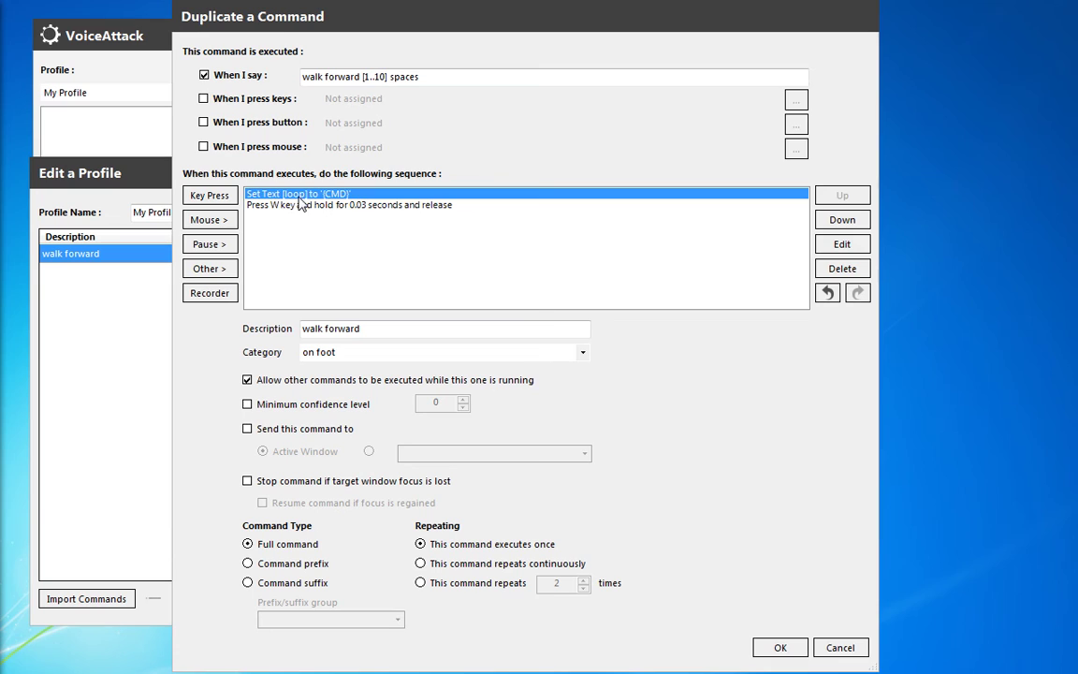
Start a Set an Integer Value action for the variable loop, using the Convert Text/Token option.
click(215, 270)
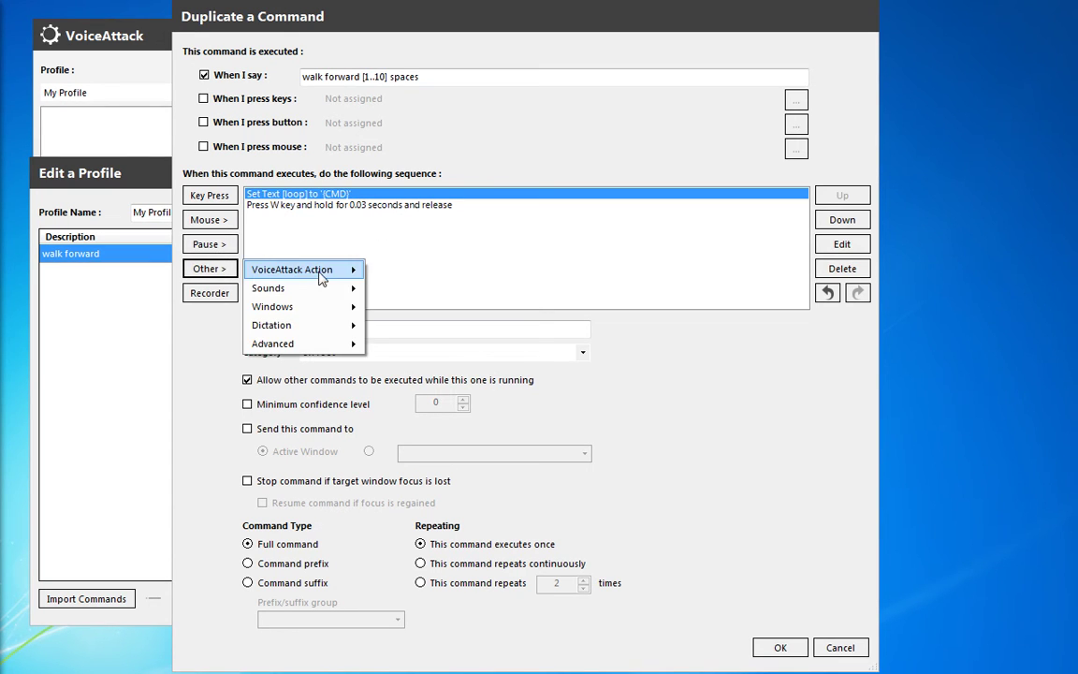
mouse_move(392, 344)
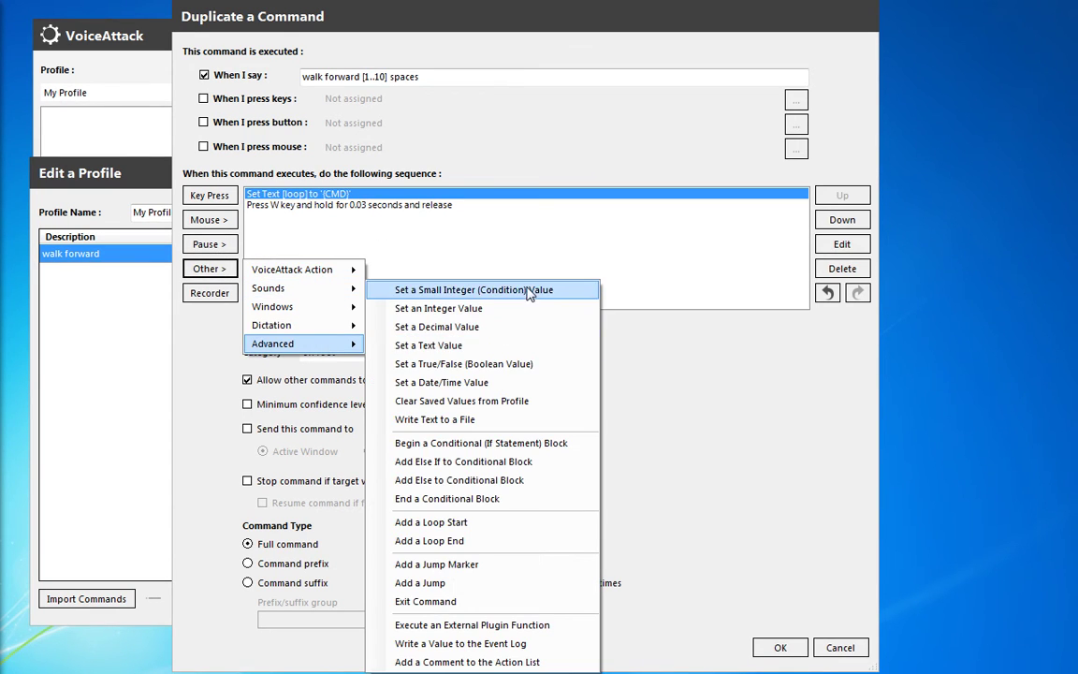
click(513, 312)
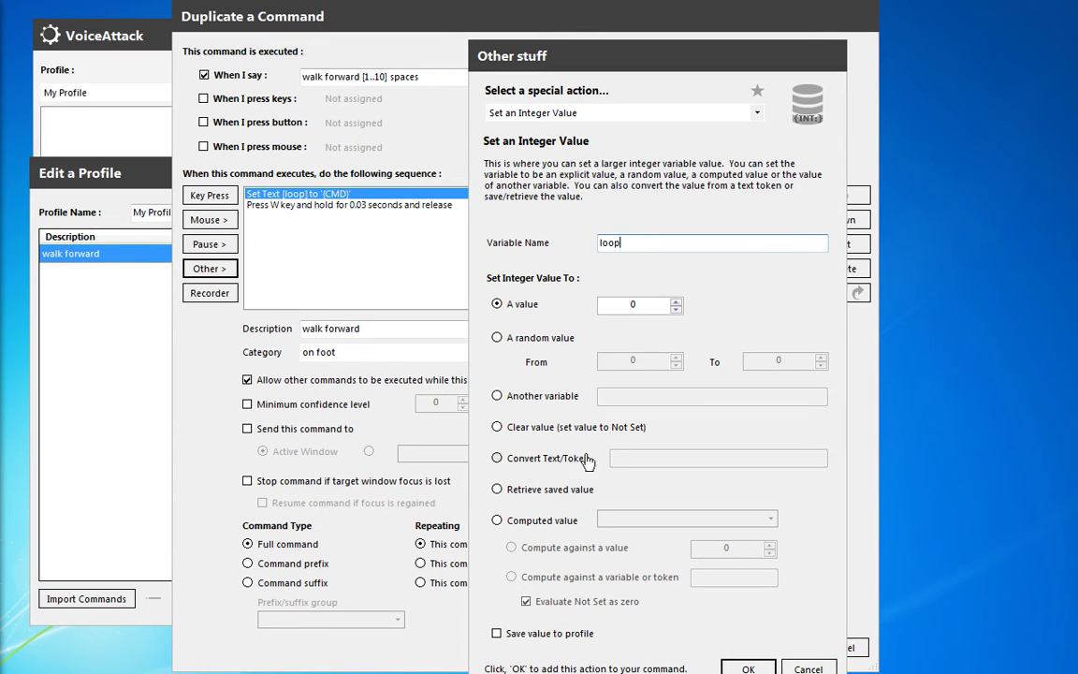
click(552, 458)
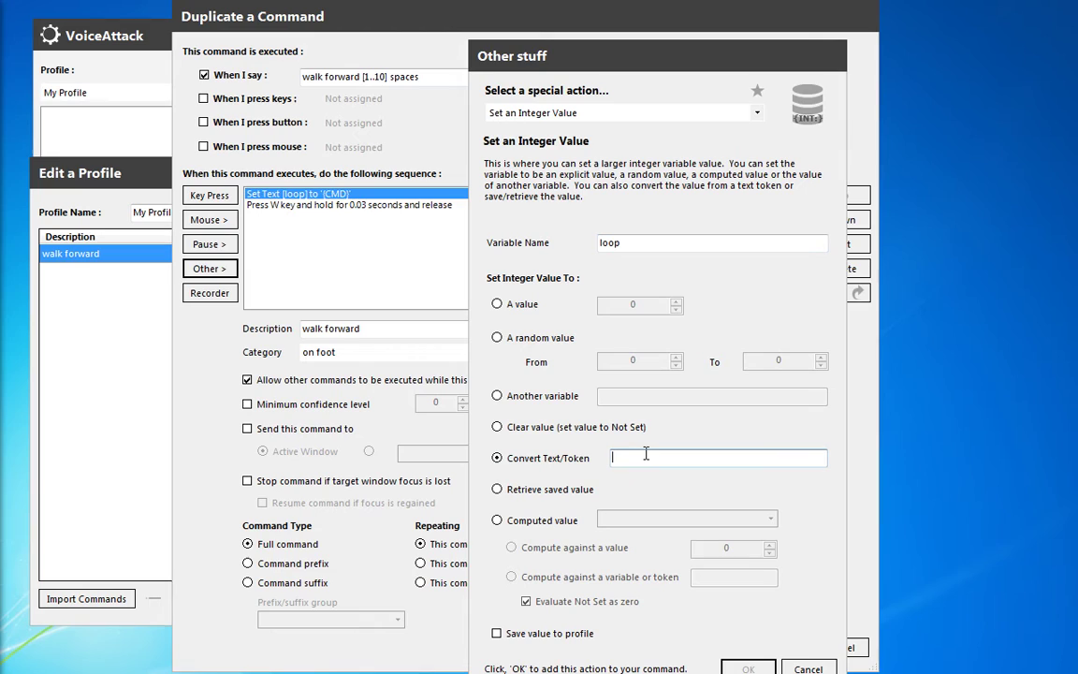
text(0)
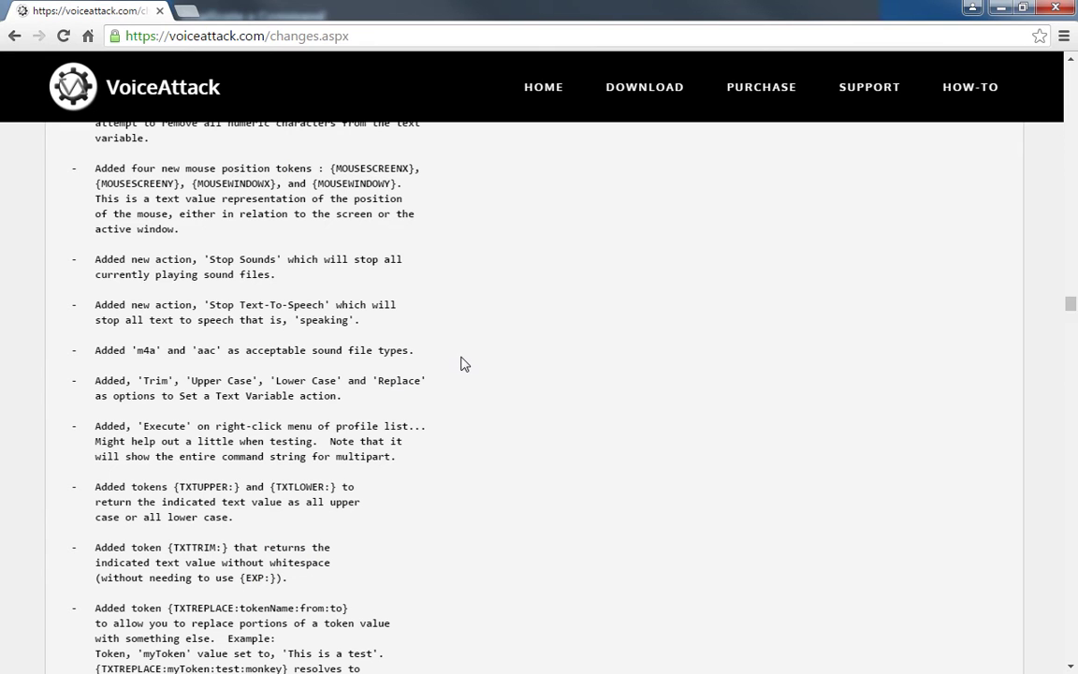
Search the VoiceAttack changelog in the browser for txtnum and read both descriptions of the token.
key(ctrl+f)
text(txtnum)
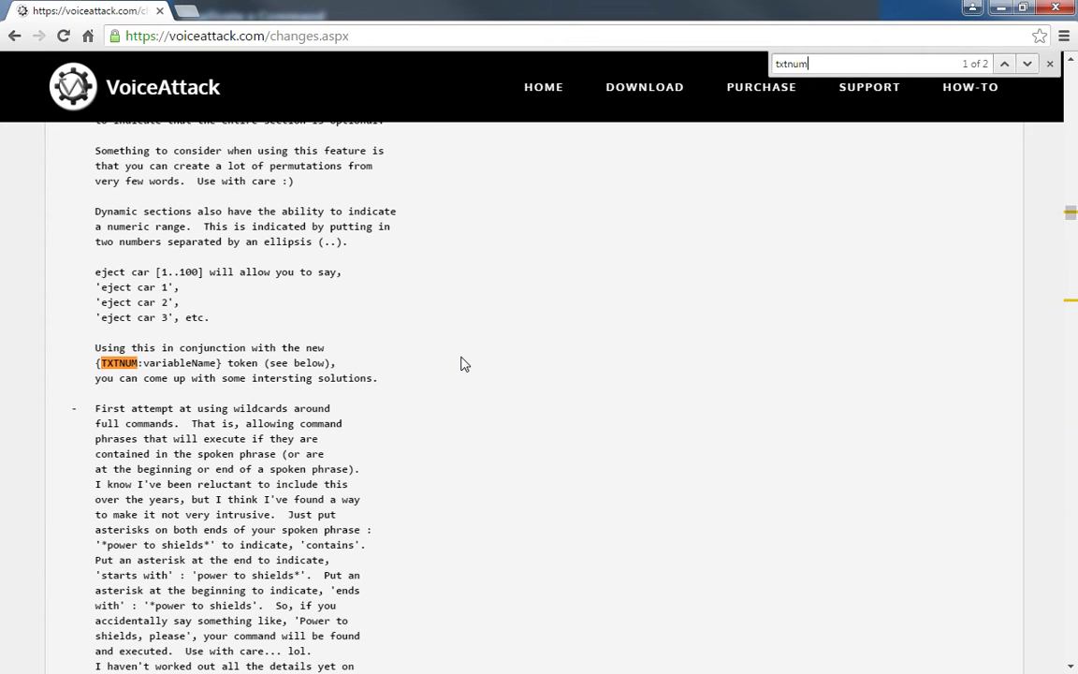
click(212, 377)
click(1025, 65)
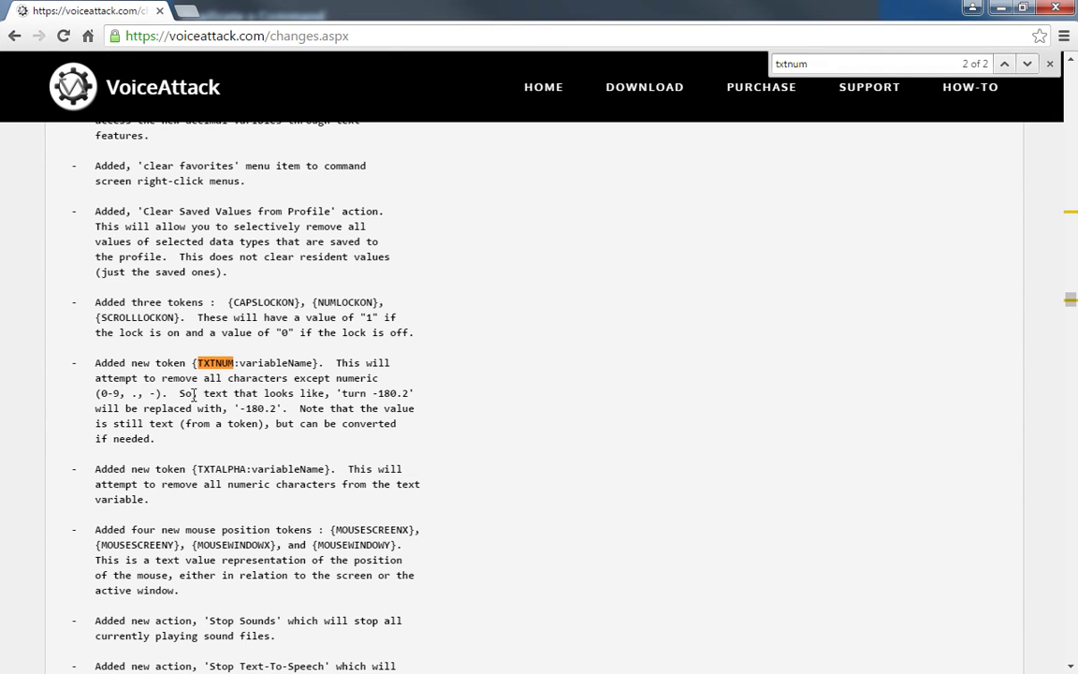
double_click(375, 395)
click(261, 409)
drag(277, 412, 240, 414)
click(346, 403)
Return to VoiceAttack, set the integer's token to convert to {TXTNUM:loop}, and add the action to the command.
click(999, 9)
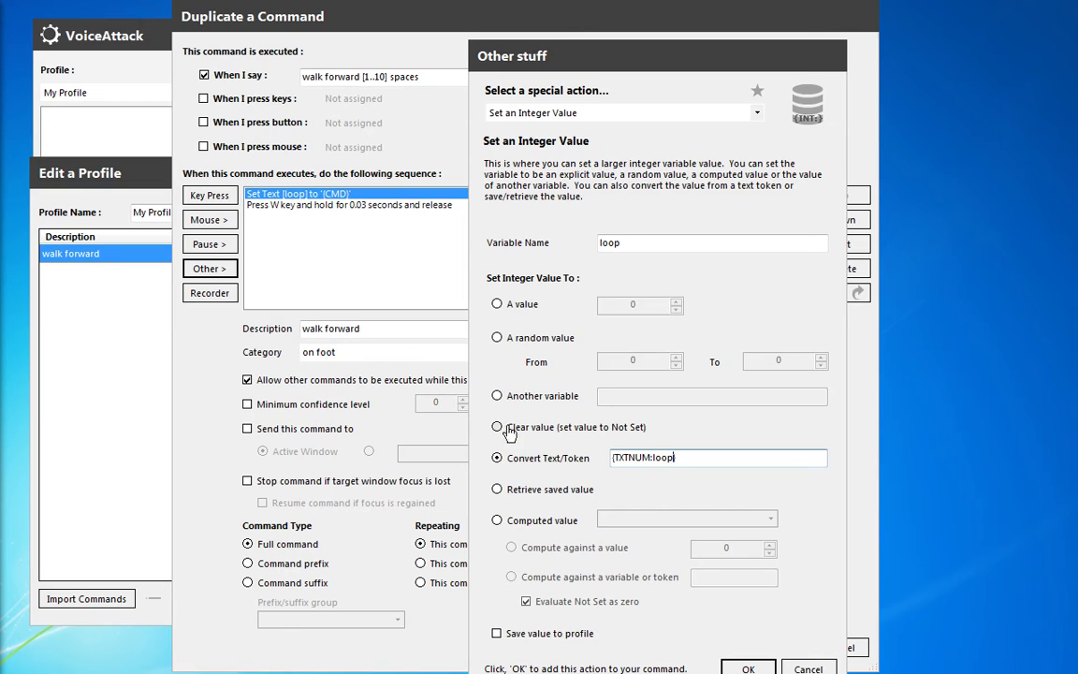
click(744, 669)
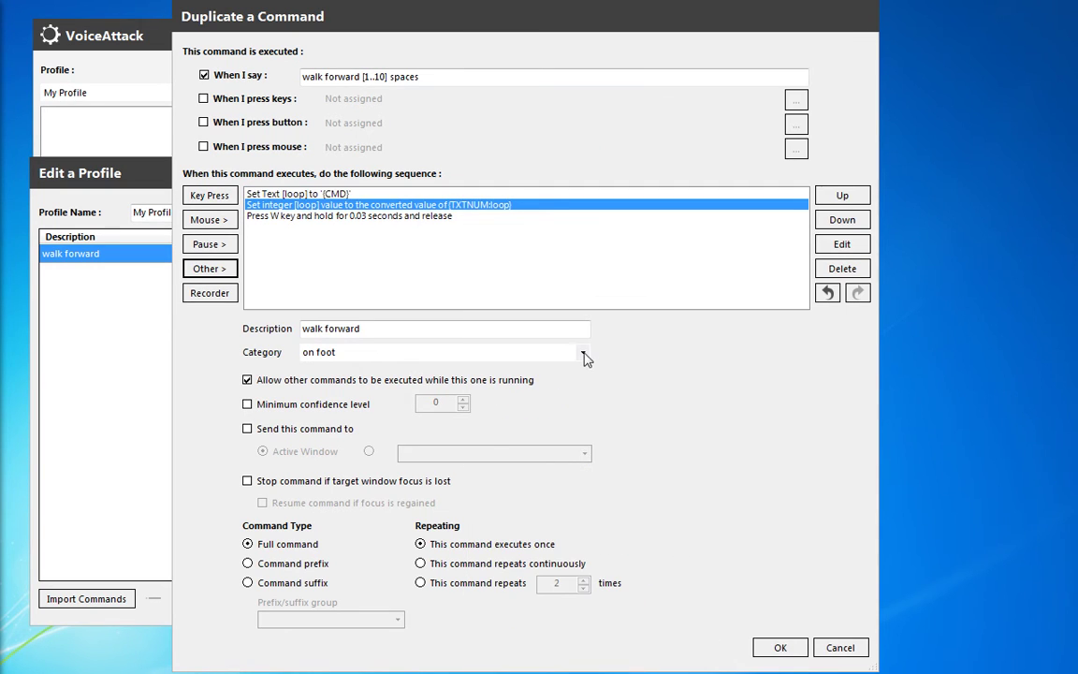
Start a Write a Value to the Event Log action below the integer action, with the value "value recognized as {INT:loop}".
click(210, 269)
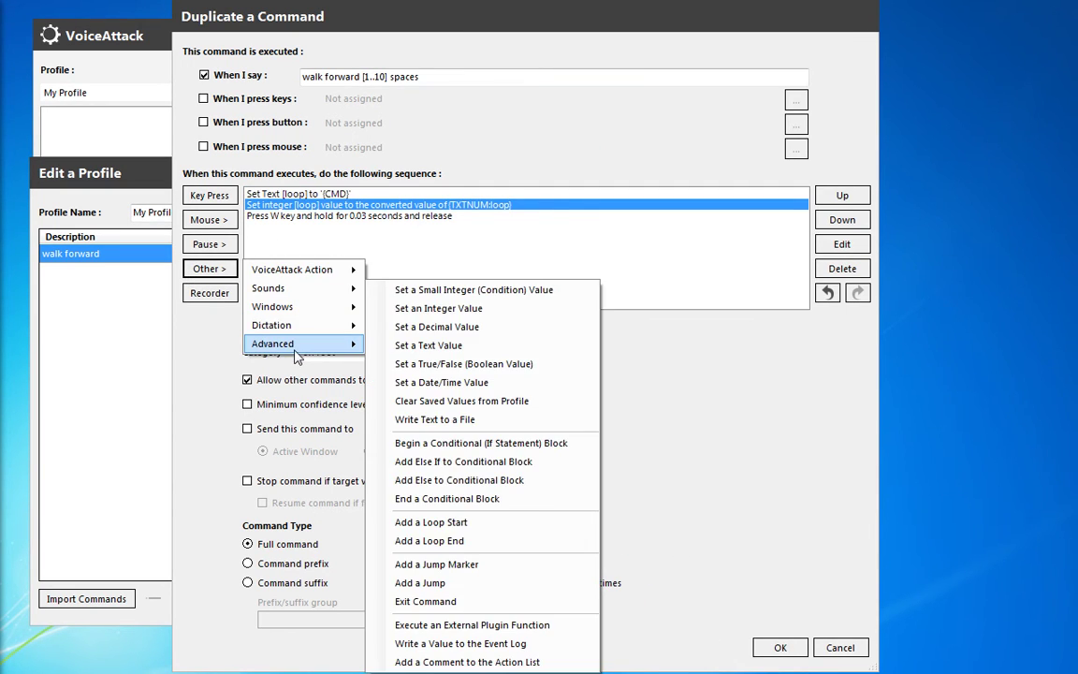
click(334, 239)
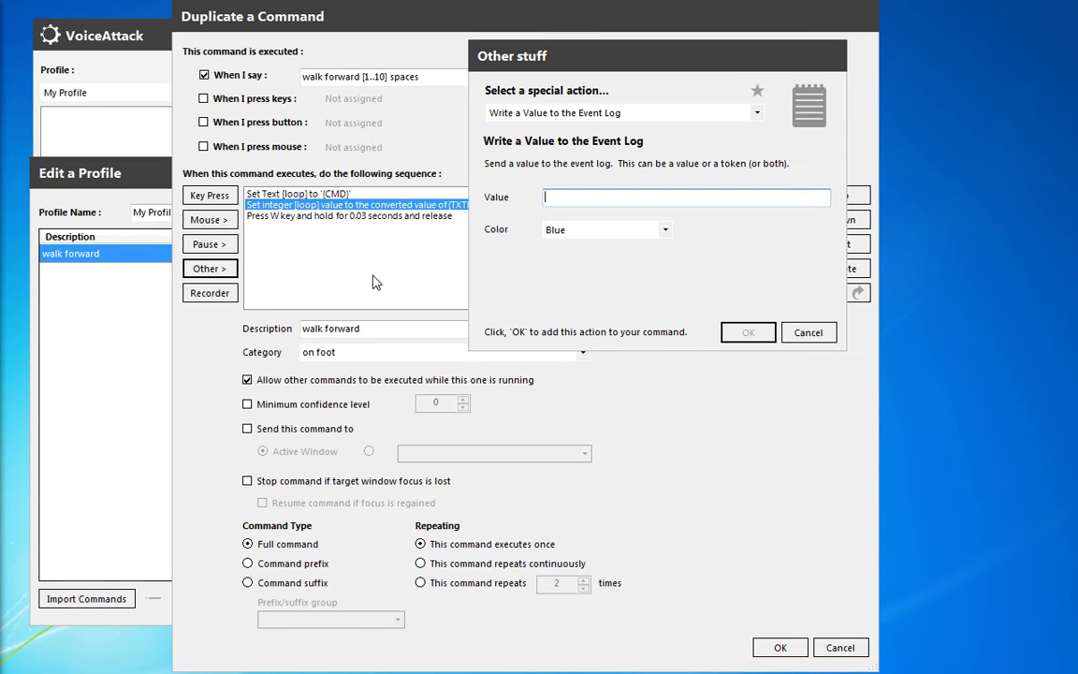
drag(633, 51, 574, 268)
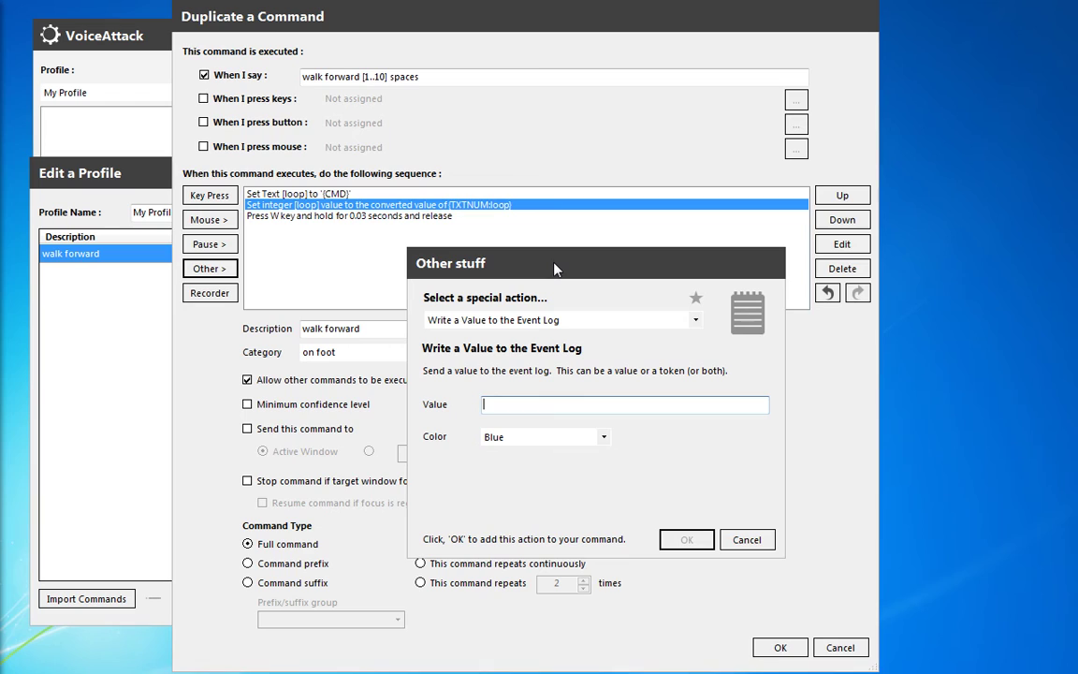
text(w)
key(BackSpace)
text(value recognized as {INT:loop)
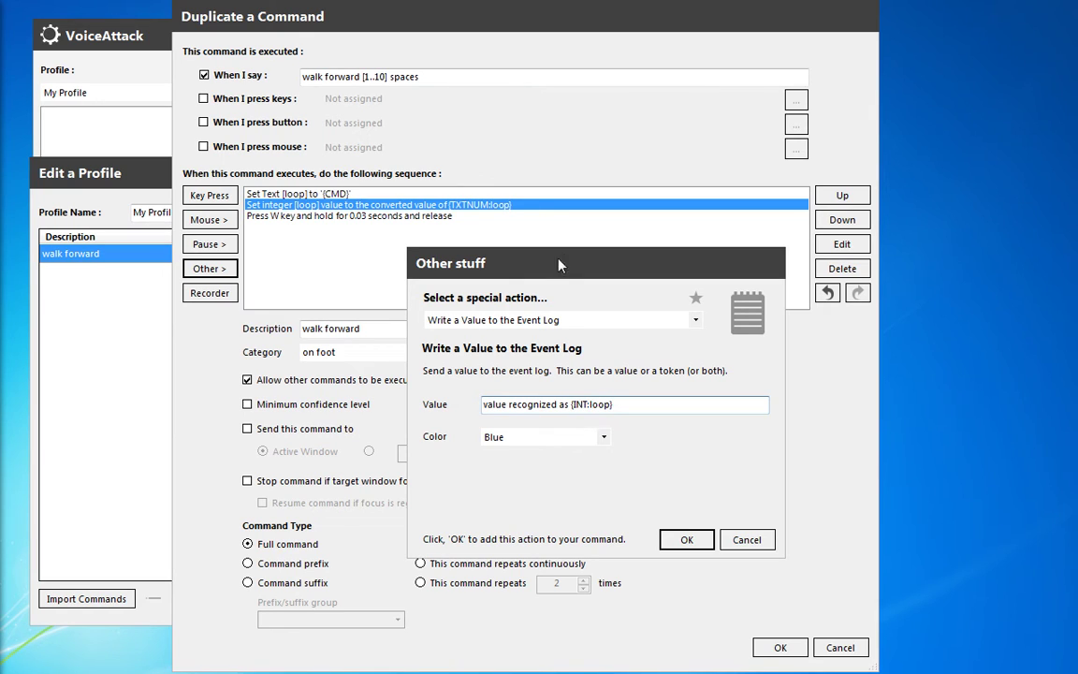
Set the log entry's color to Red and add the action to the command.
double_click(609, 406)
click(618, 405)
click(599, 437)
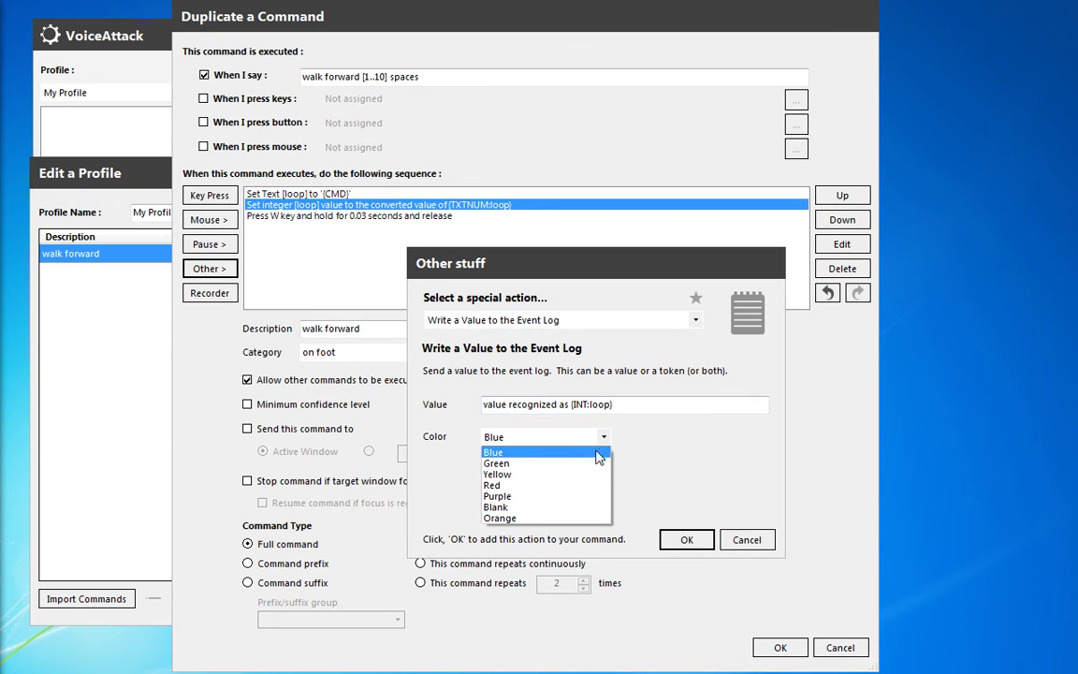
click(552, 485)
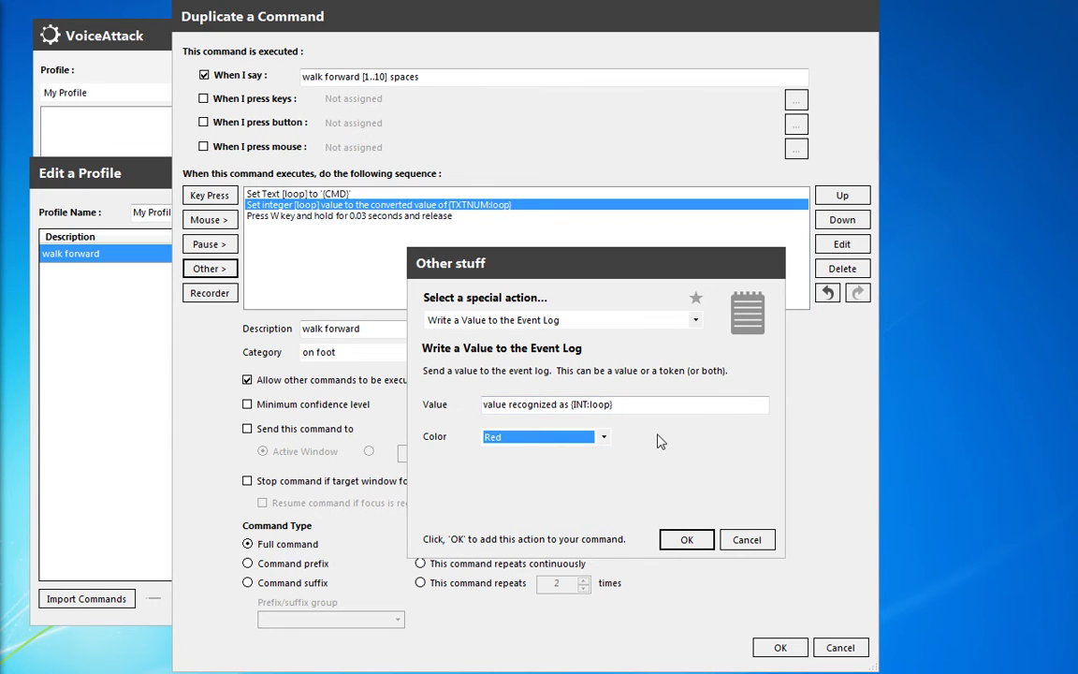
click(687, 540)
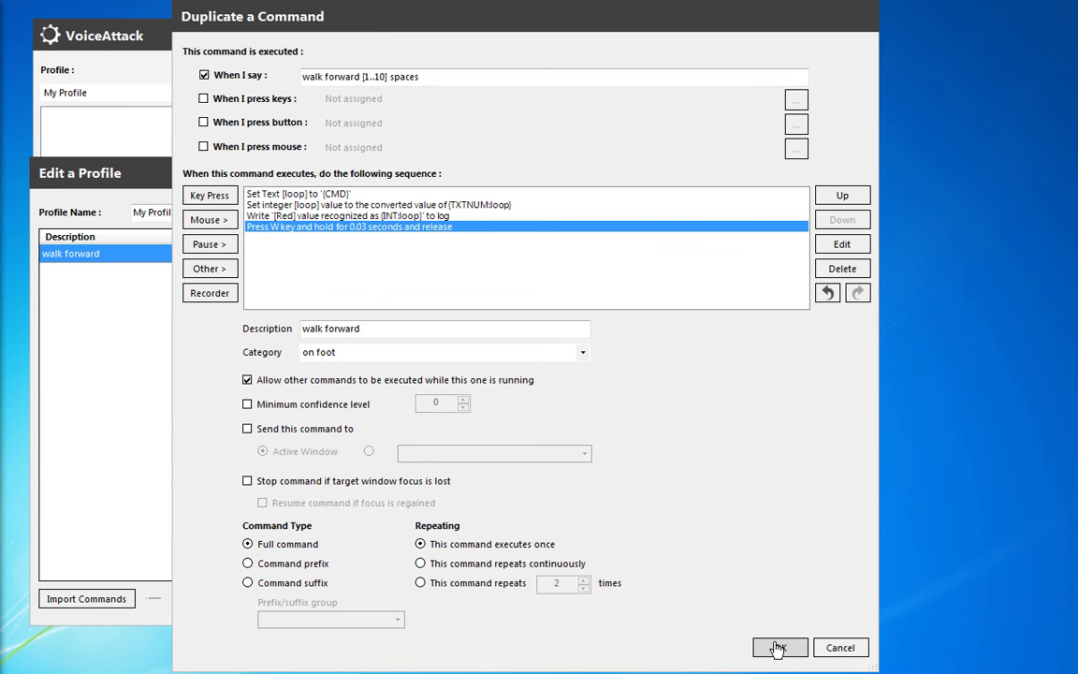
Save the command and profile, and test the spoken phrase "walk forward 6 spaces" with Notepad as the active window.
click(776, 648)
click(657, 602)
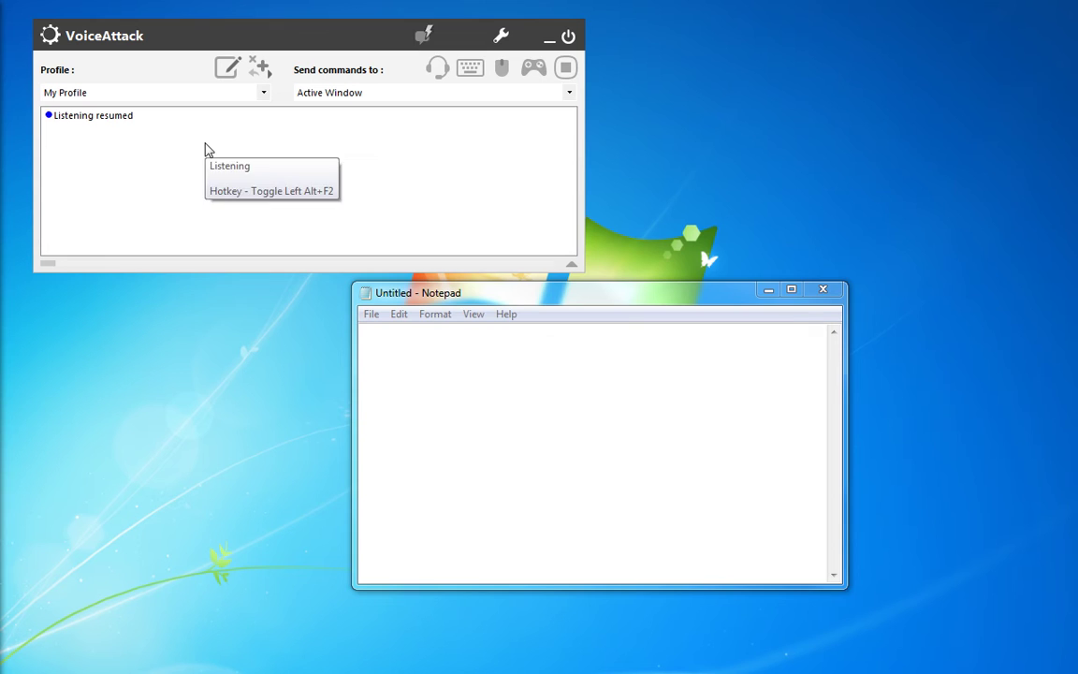
click(582, 431)
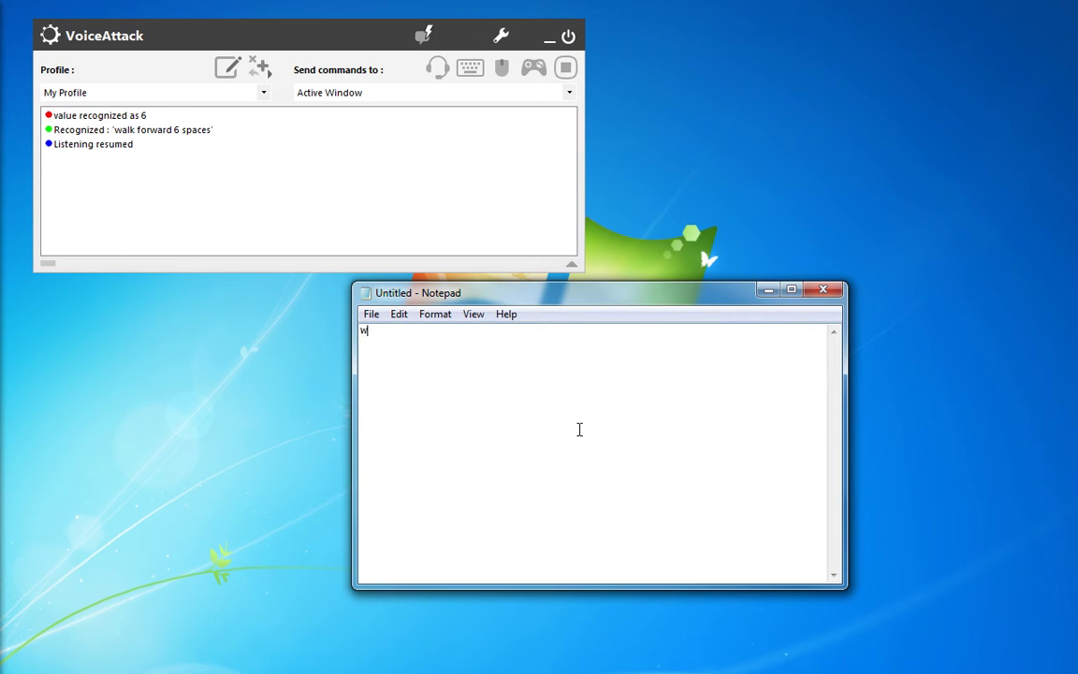
Suspend listening and examine the VoiceAttack log entries for the recognized phrase and the logged loop value.
click(161, 142)
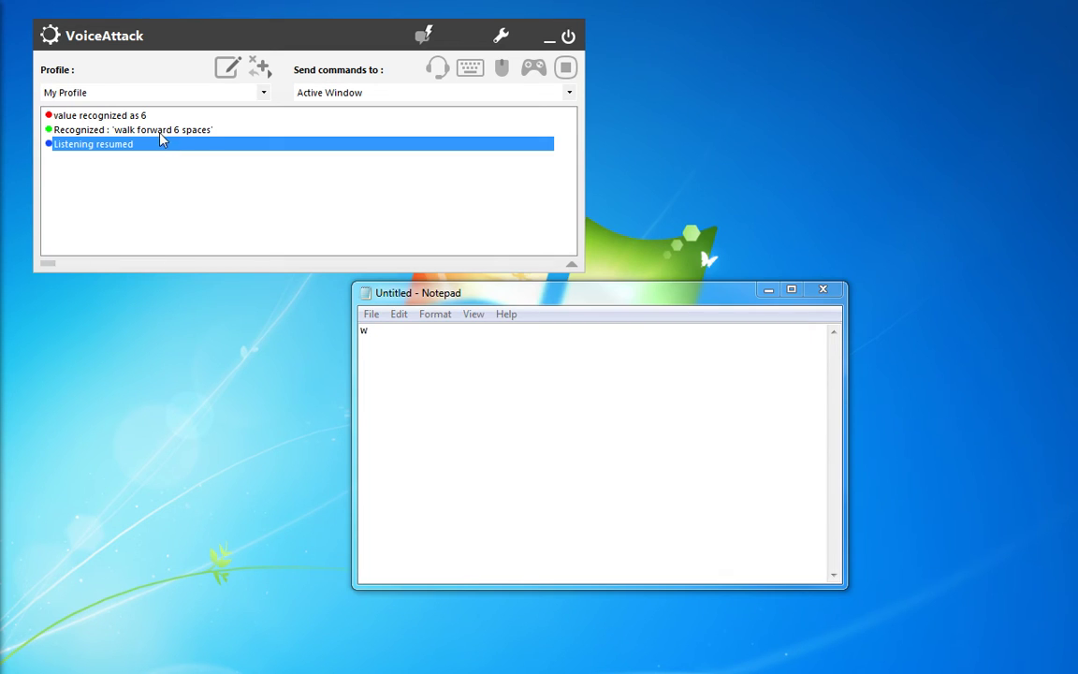
click(154, 129)
click(436, 74)
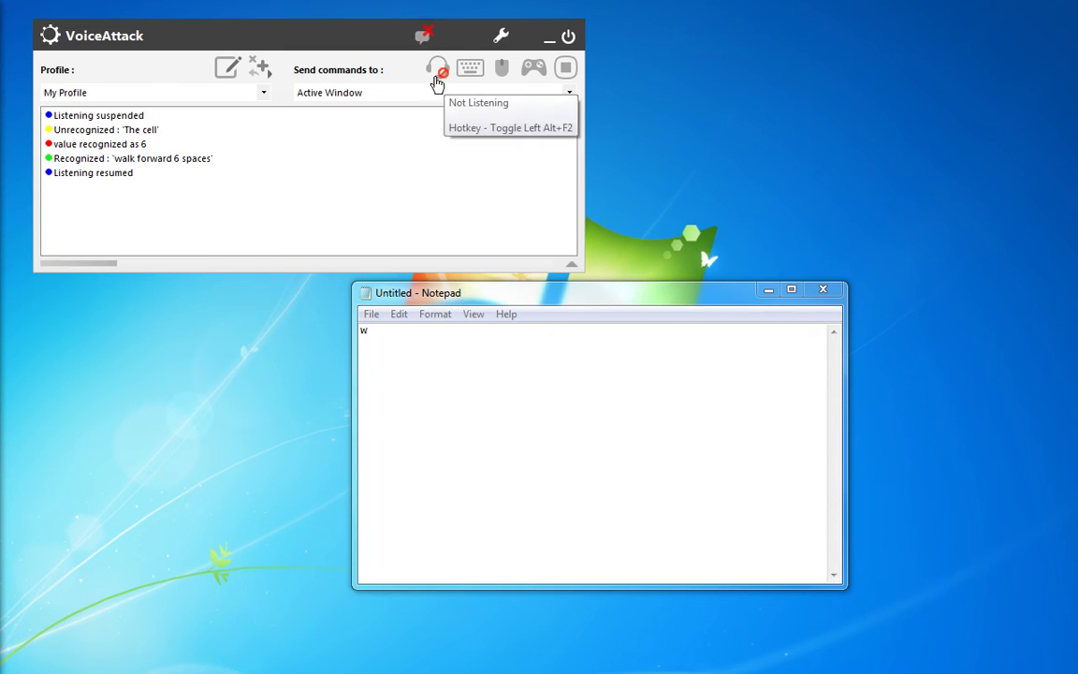
click(173, 161)
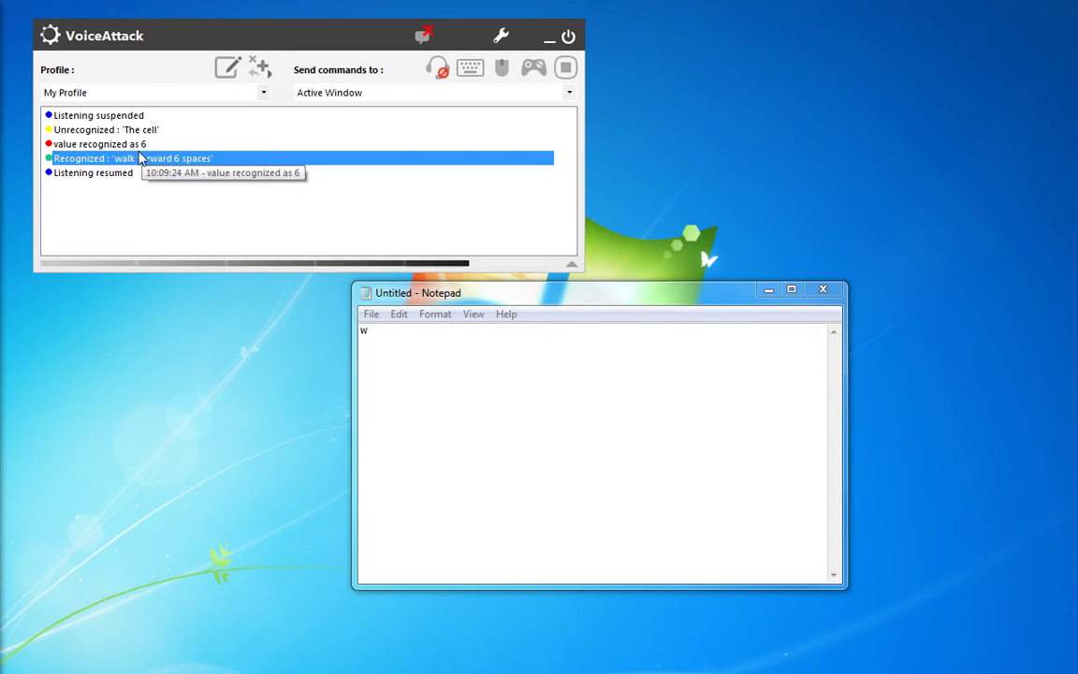
click(126, 140)
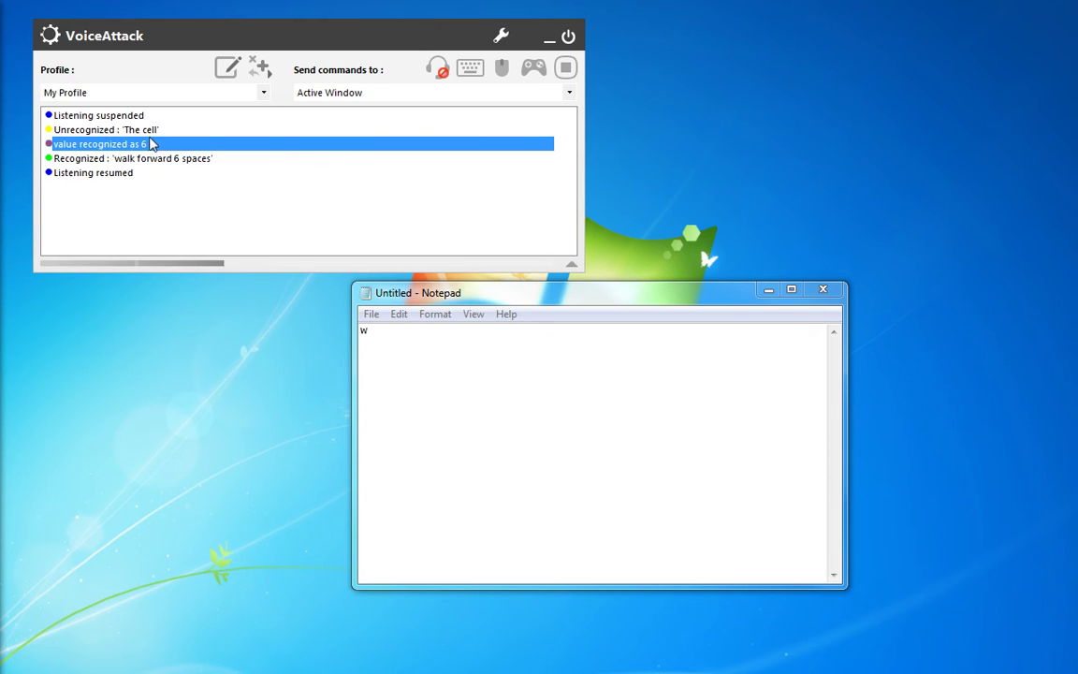
click(138, 183)
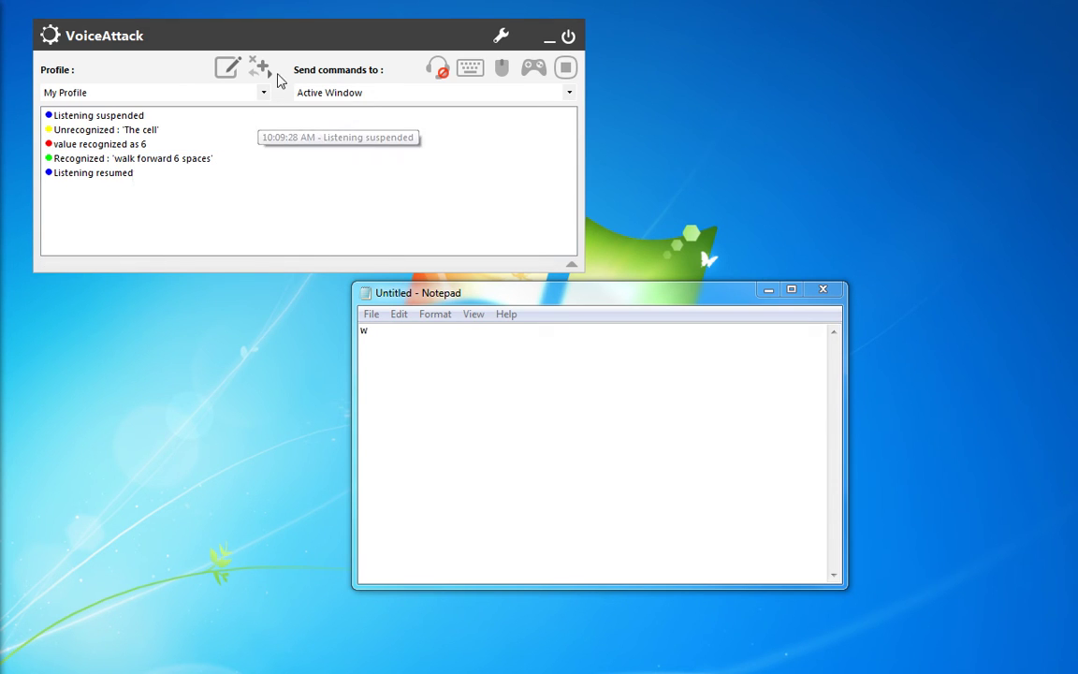
Reopen the profile's "walk forward [1..10] spaces" command for editing and select its W key press action.
click(224, 75)
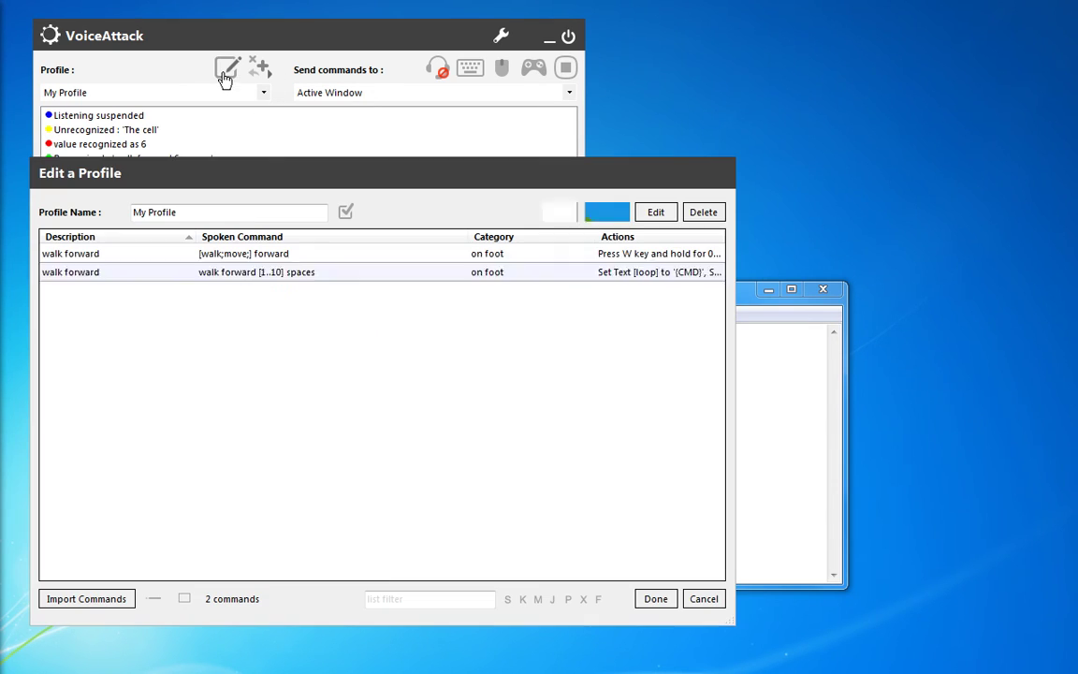
double_click(249, 273)
click(397, 229)
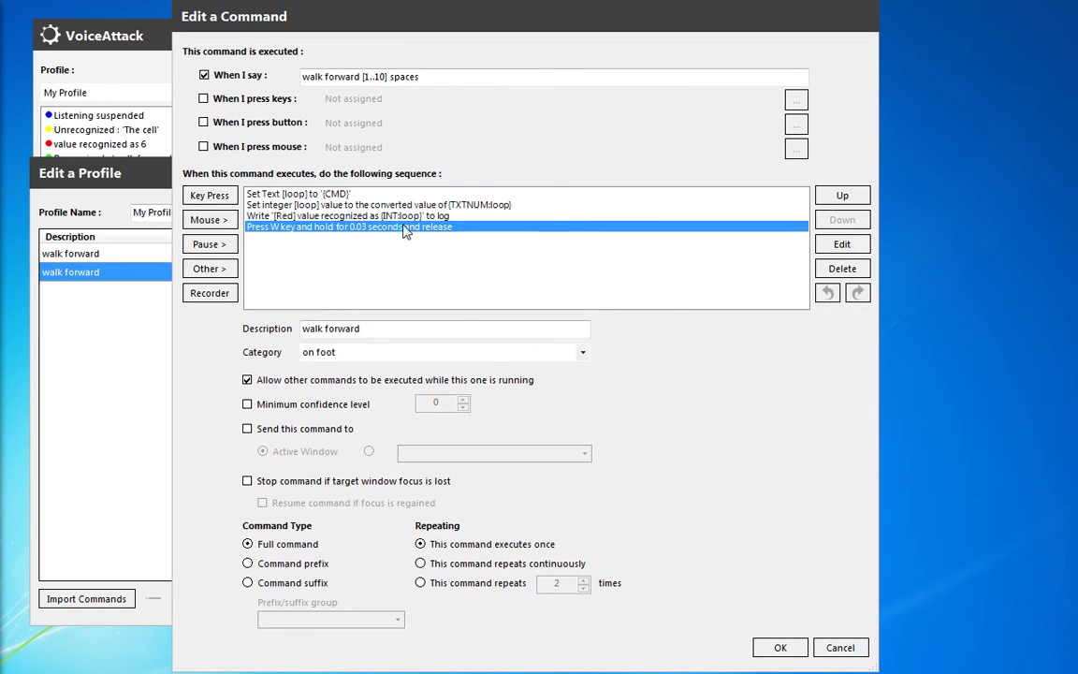
Add a Loop Start action that repeats while the integer variable loop is Greater Than 0.
click(206, 269)
mouse_move(305, 352)
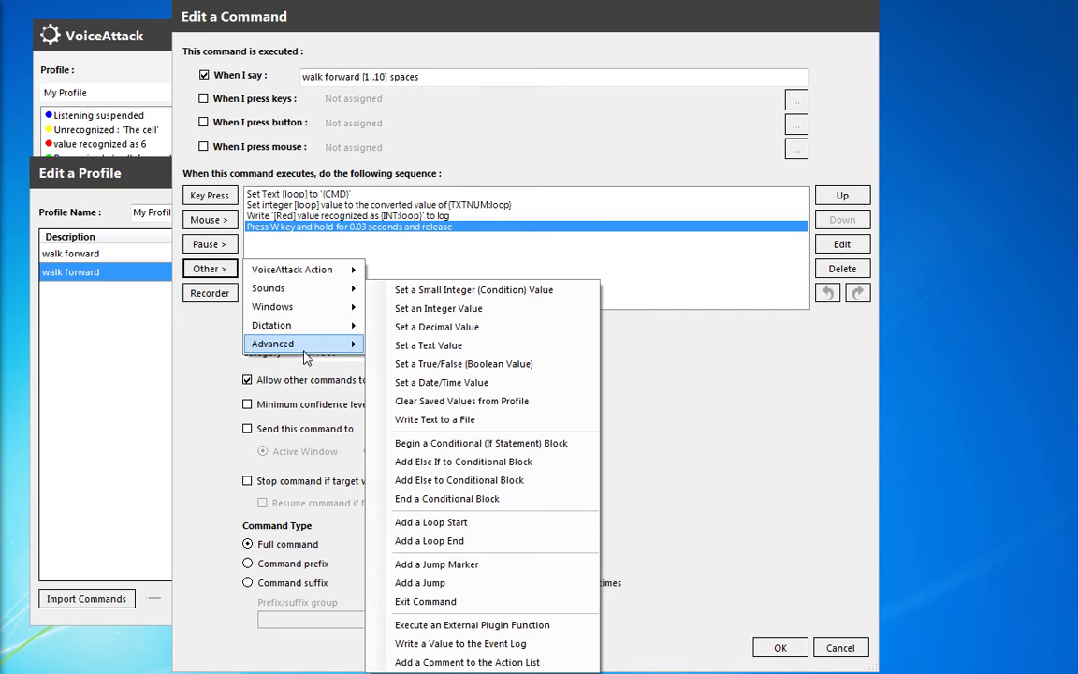
click(403, 524)
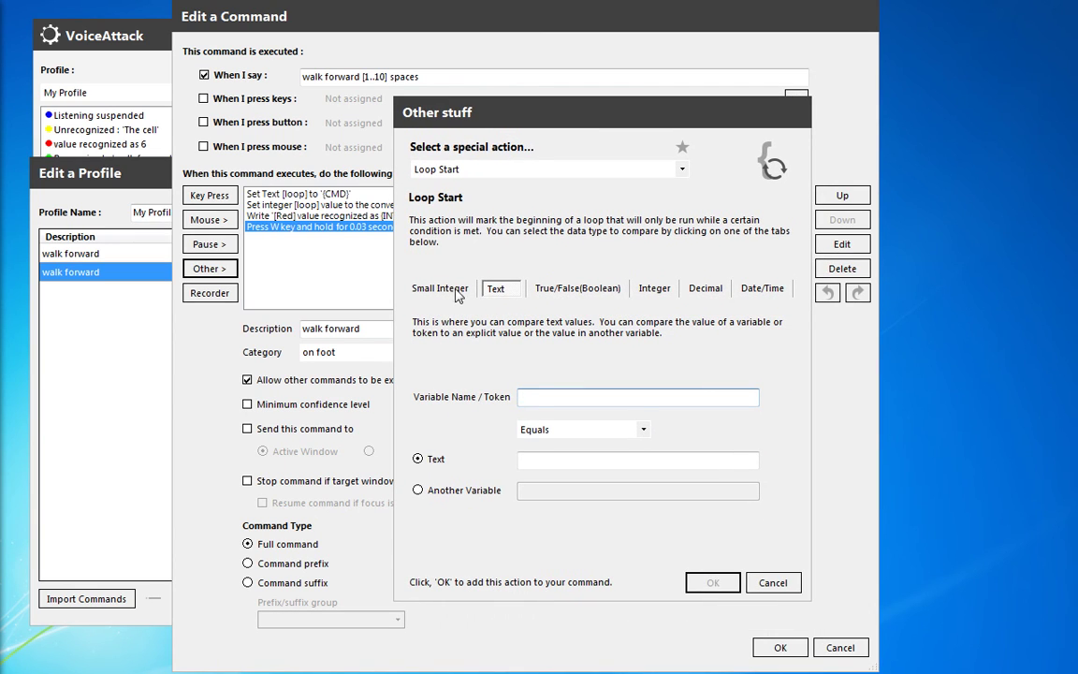
click(650, 290)
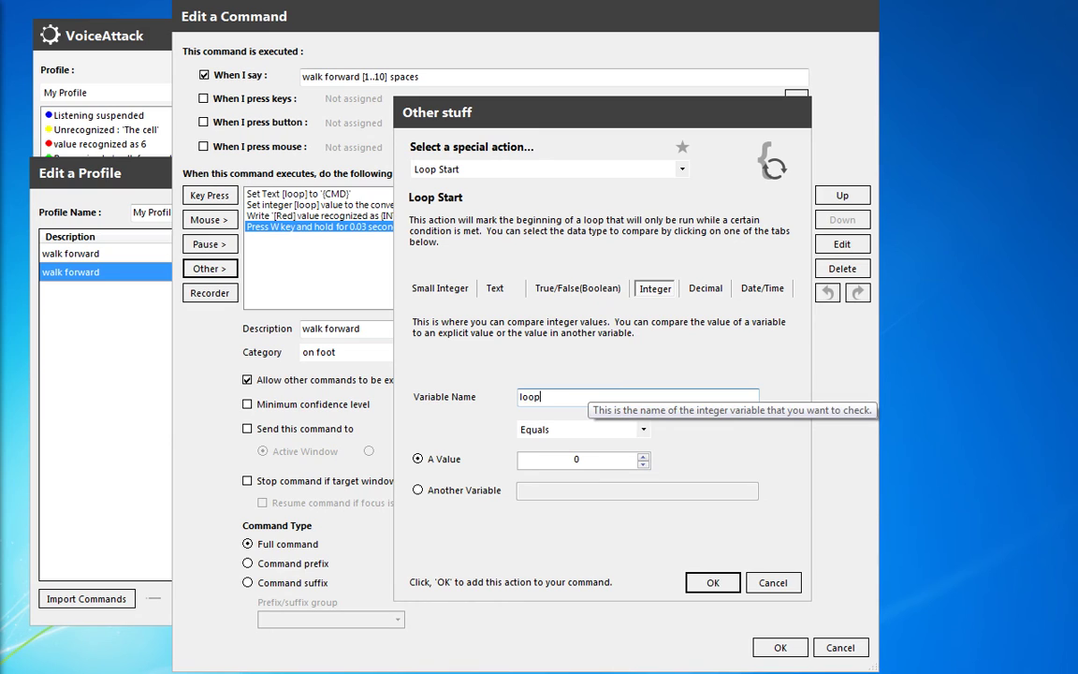
click(561, 430)
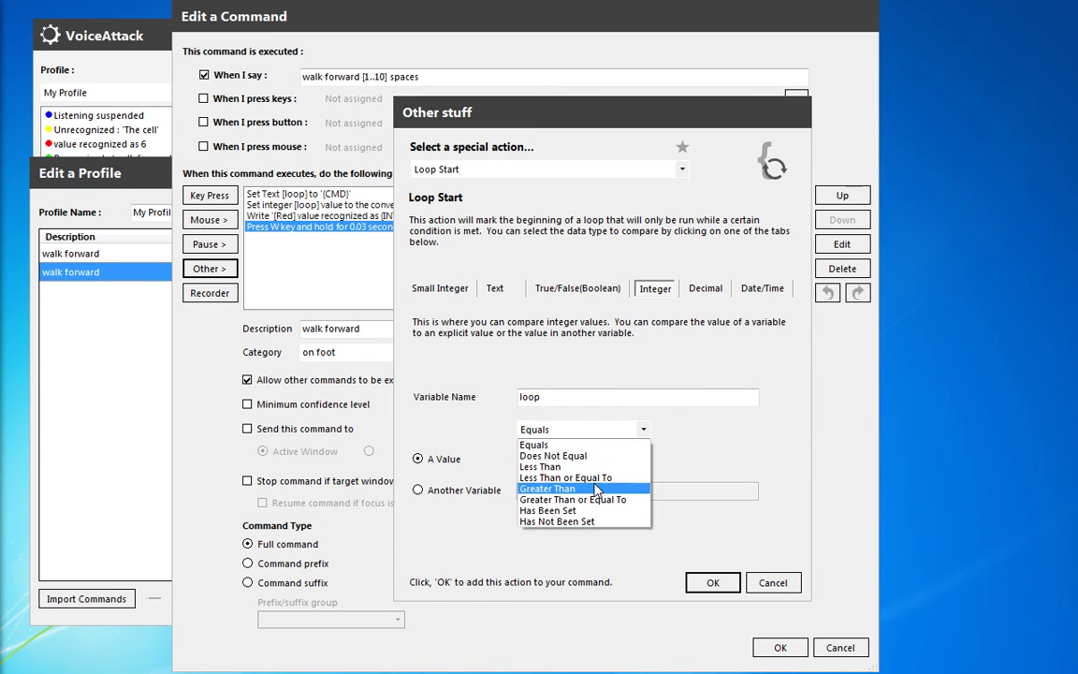
click(599, 487)
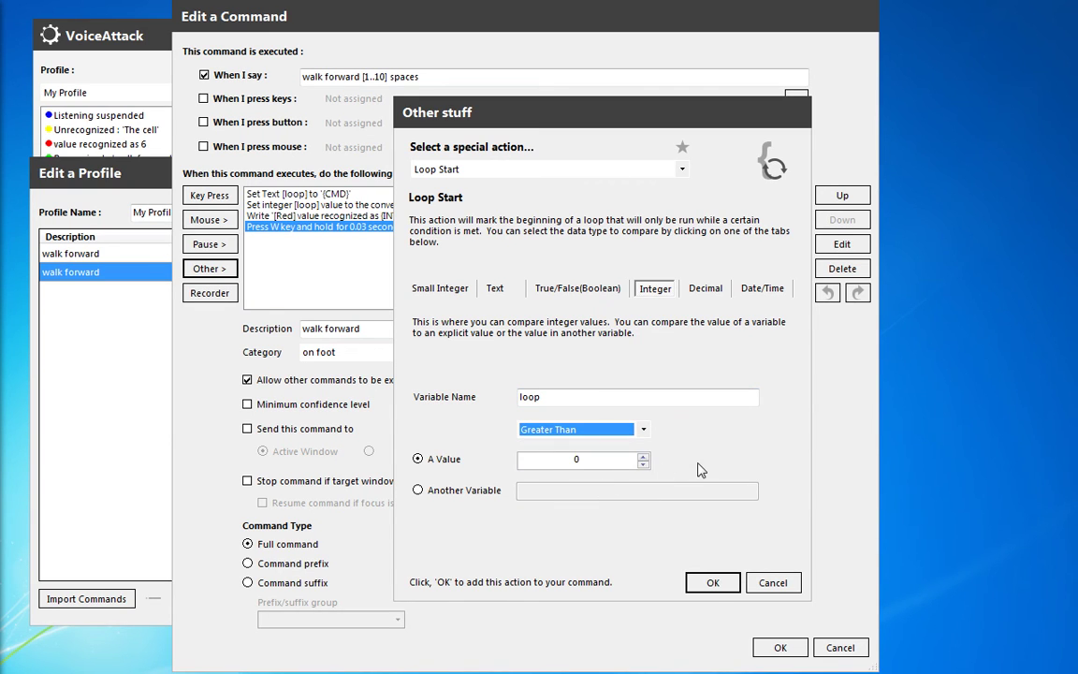
click(714, 582)
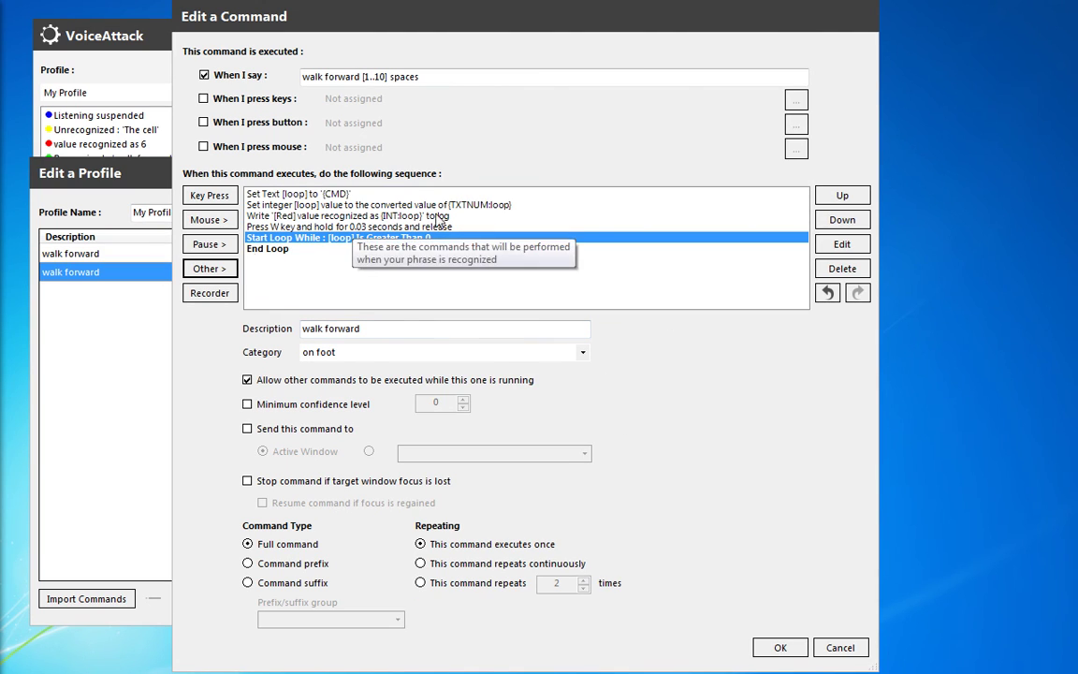
Move the W key press action down inside the loop, between Start Loop and End Loop.
click(382, 227)
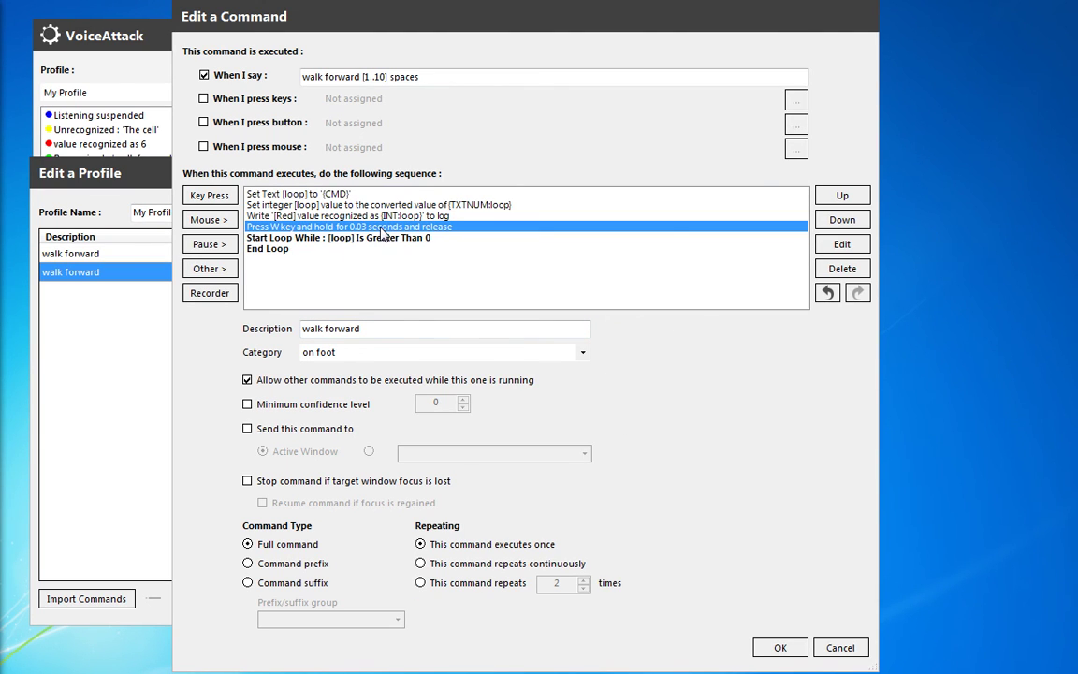
click(843, 219)
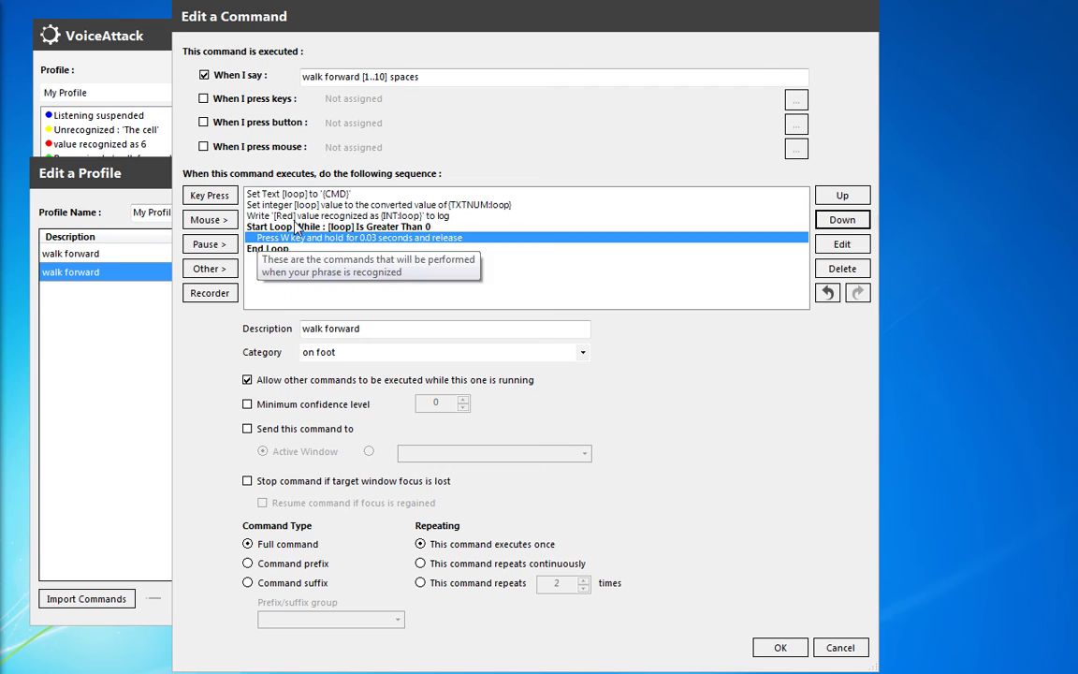
click(296, 227)
click(309, 238)
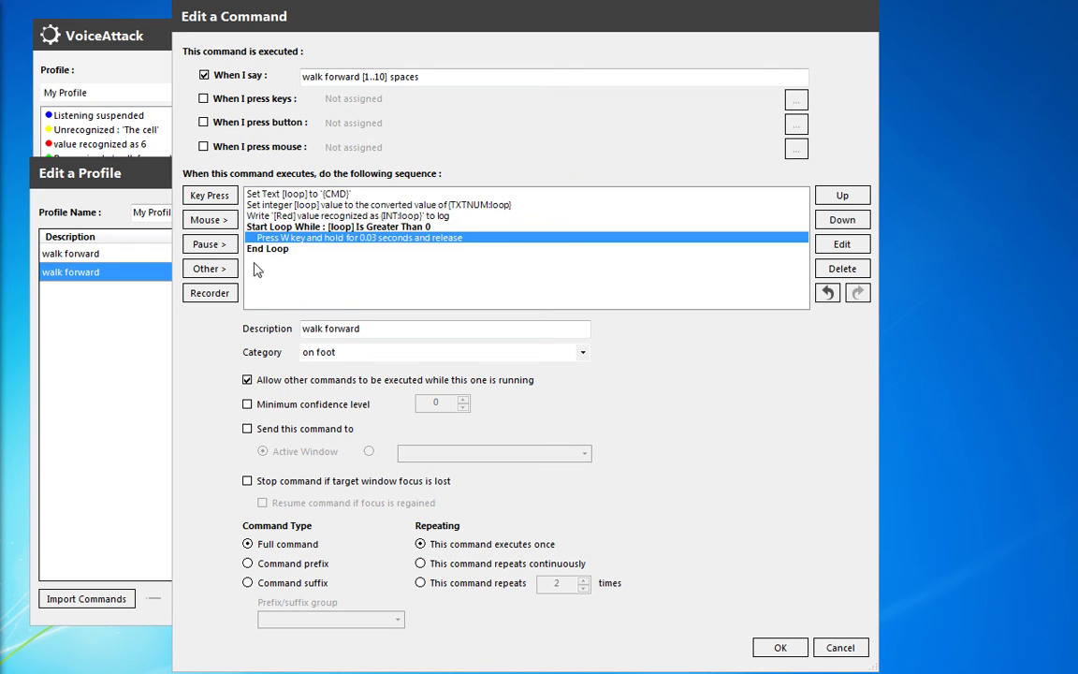
Copy the Set integer [loop] action and paste it inside the loop below the W key press.
click(209, 269)
mouse_move(327, 325)
click(332, 204)
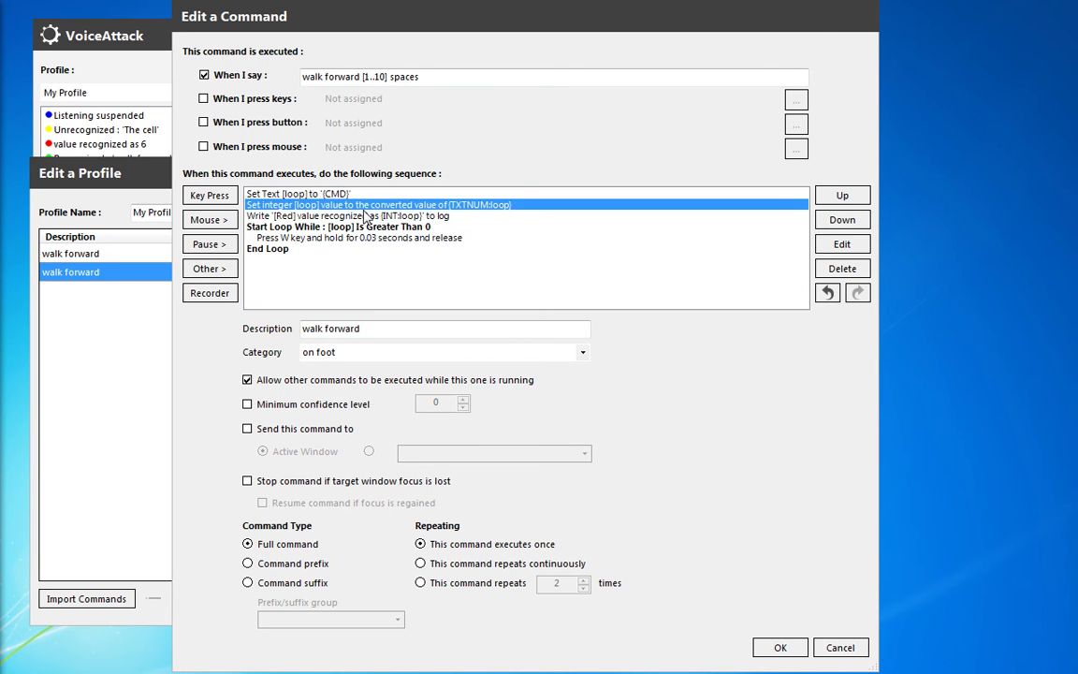
right_click(356, 214)
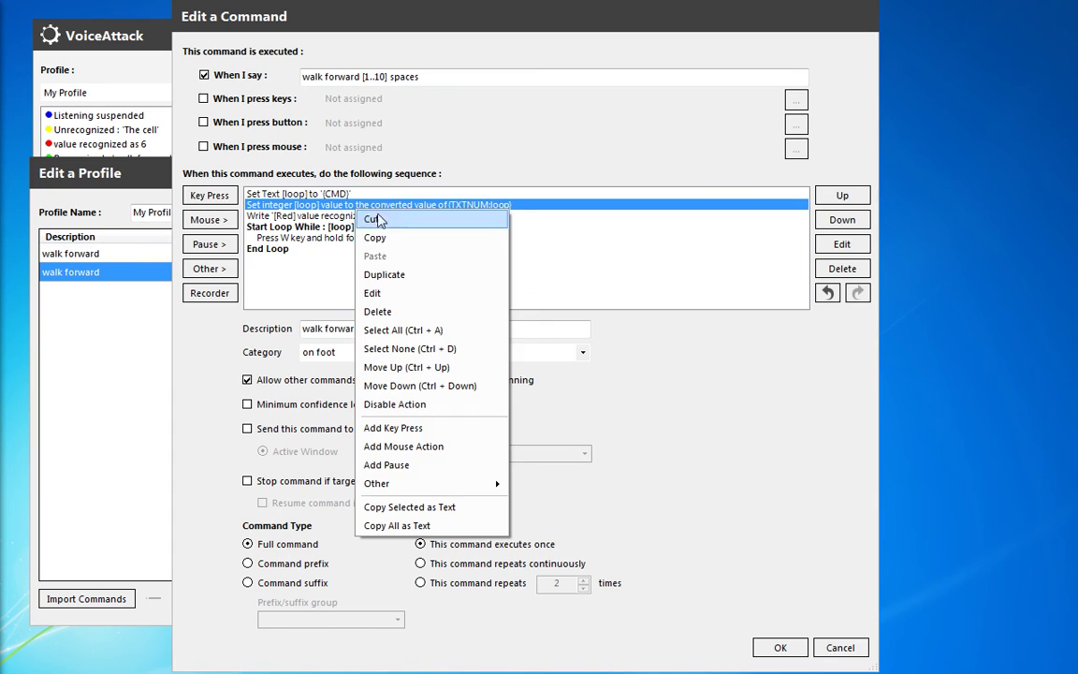
click(374, 236)
click(362, 239)
key(ctrl+v)
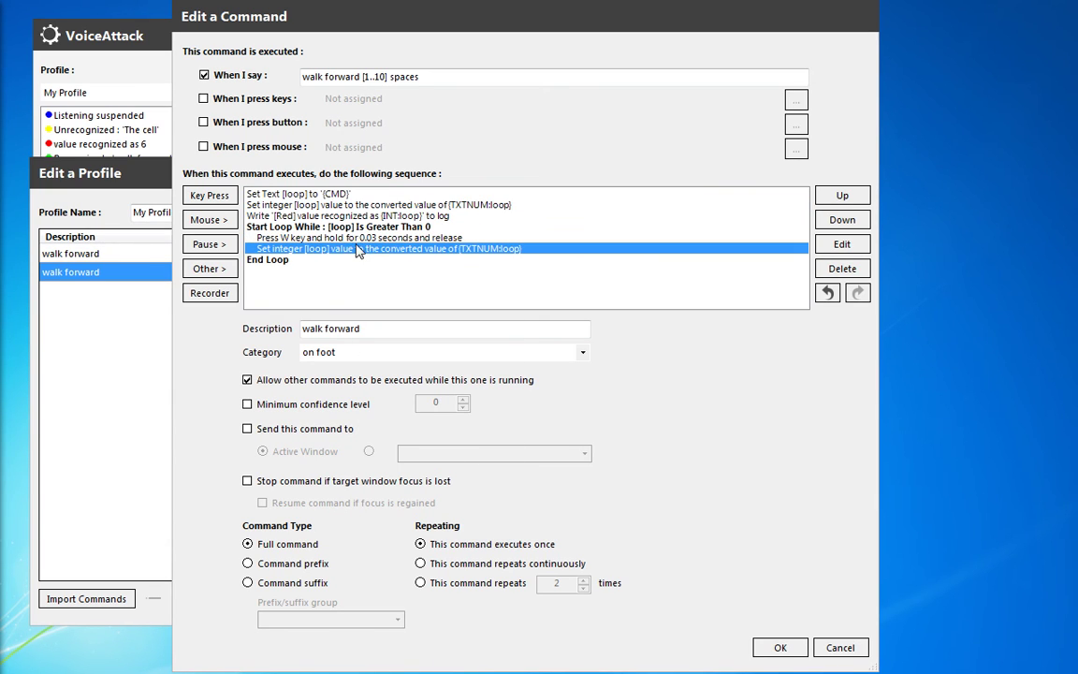
click(305, 227)
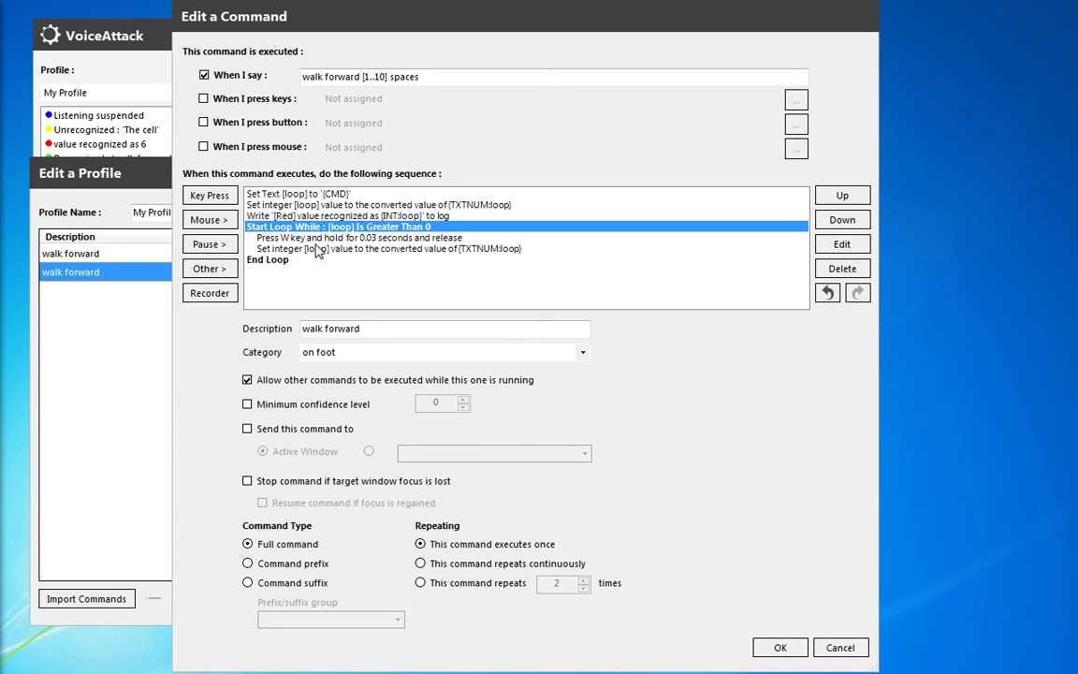
click(330, 260)
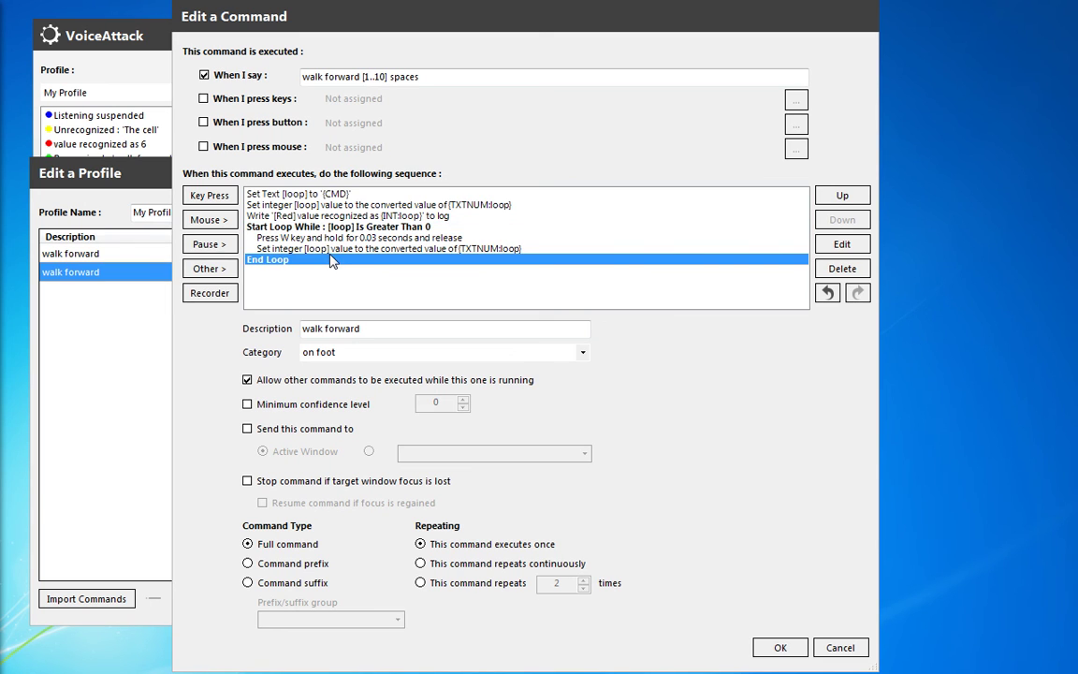
double_click(331, 259)
click(734, 387)
Change the integer action inside the loop to a computed value that subtracts 1 from loop.
double_click(415, 249)
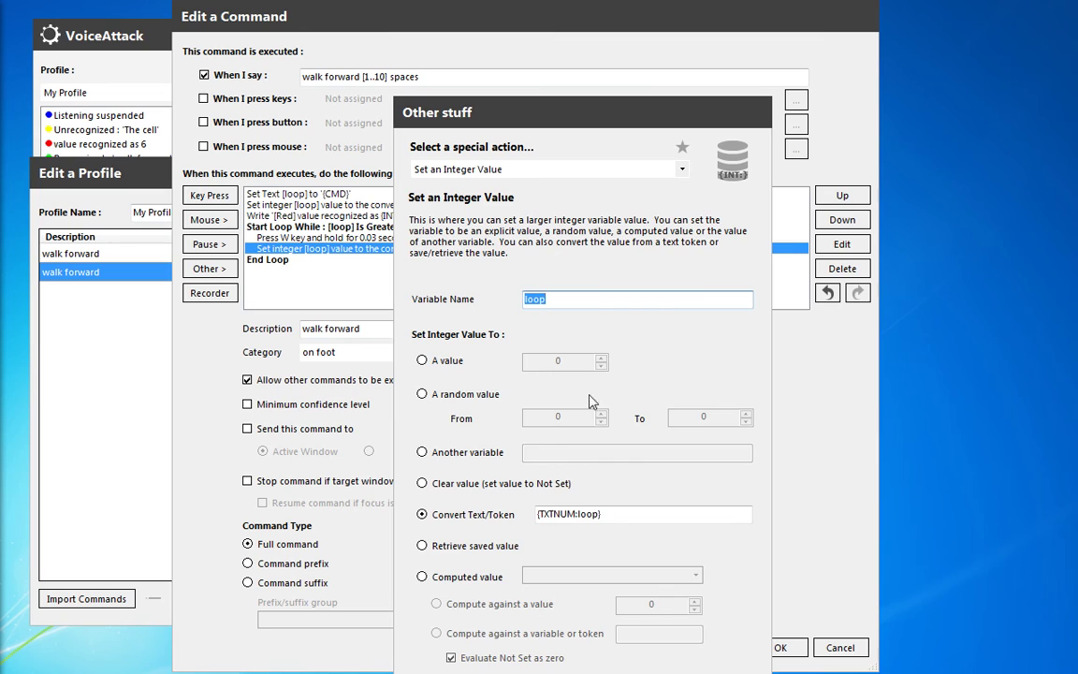
click(468, 578)
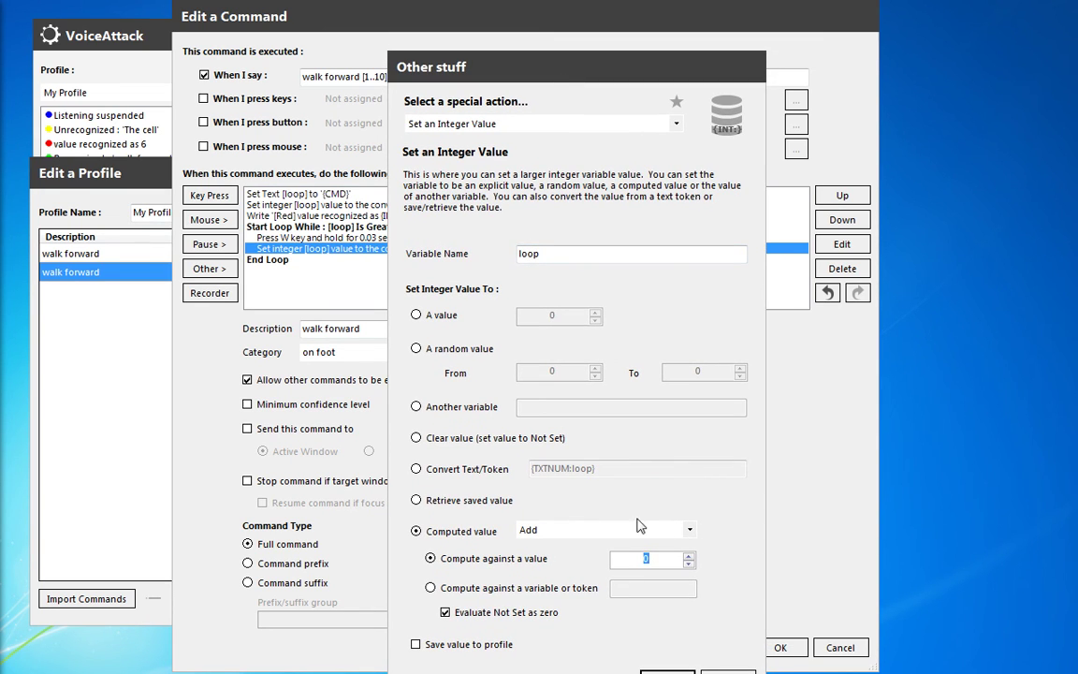
click(639, 527)
click(618, 551)
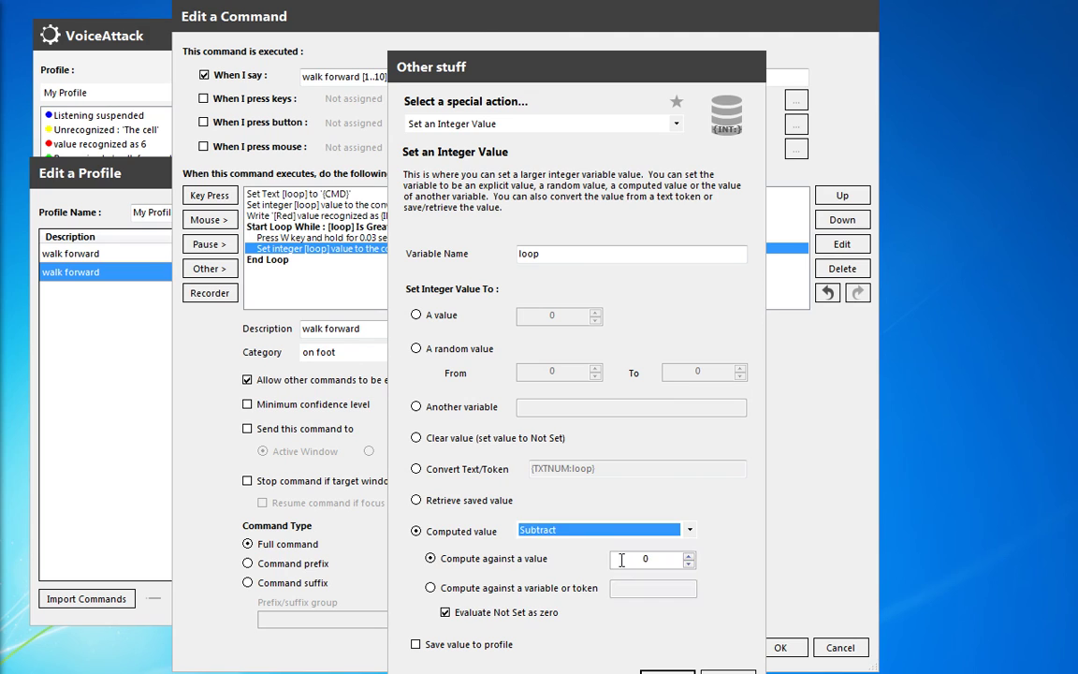
click(689, 556)
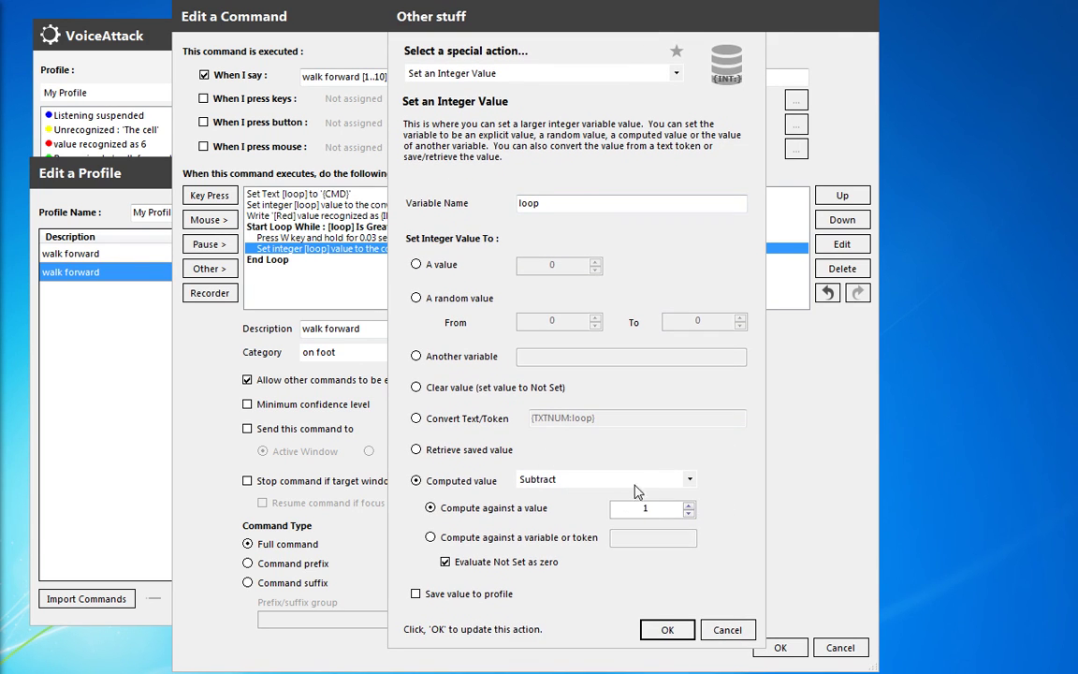
click(679, 632)
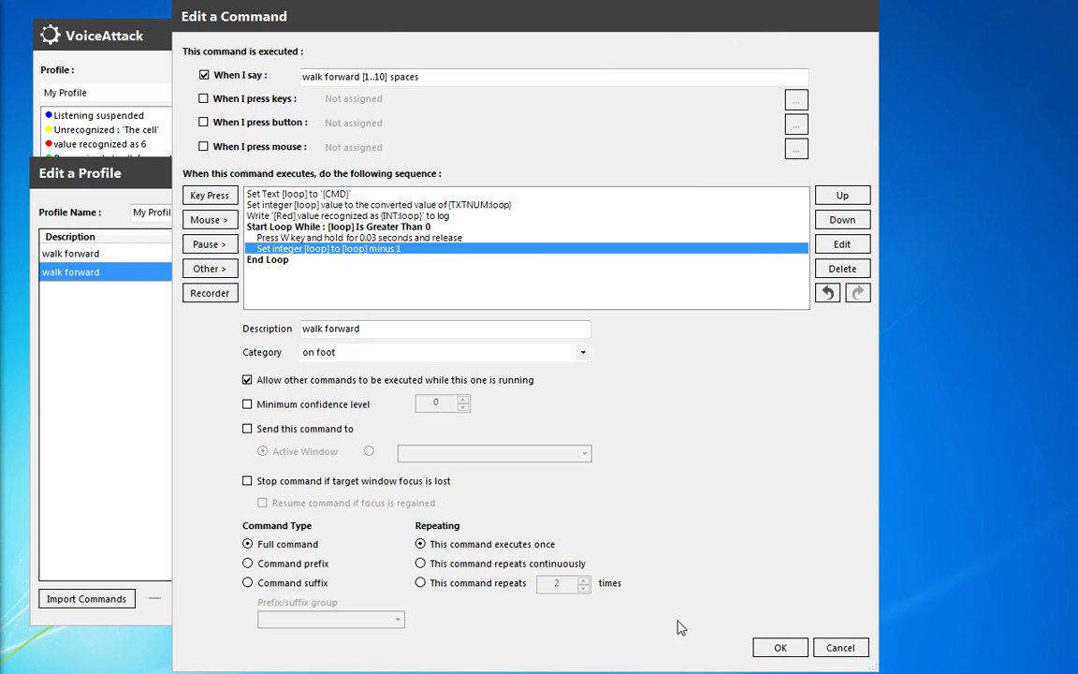
Save the edited "walk forward [1..10] spaces" command and finish editing My Profile.
click(780, 649)
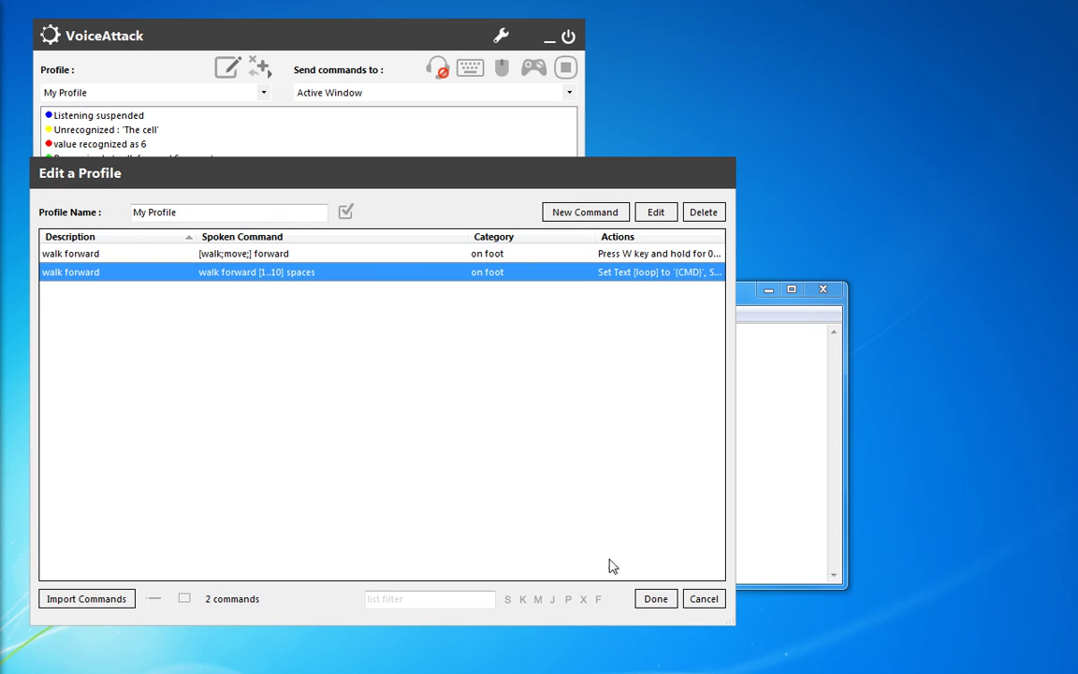
click(655, 601)
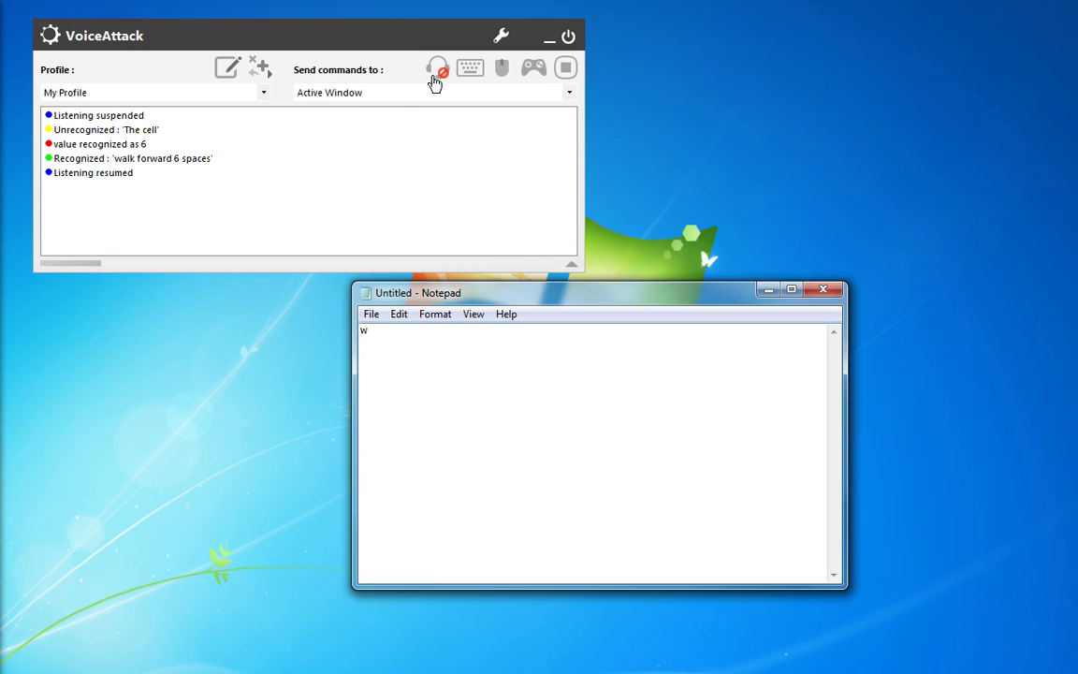
Clear the leftover w in Notepad, resume VoiceAttack listening, and test the command in Notepad with "walk forward 6 spaces".
key(BackSpace)
click(440, 73)
click(456, 395)
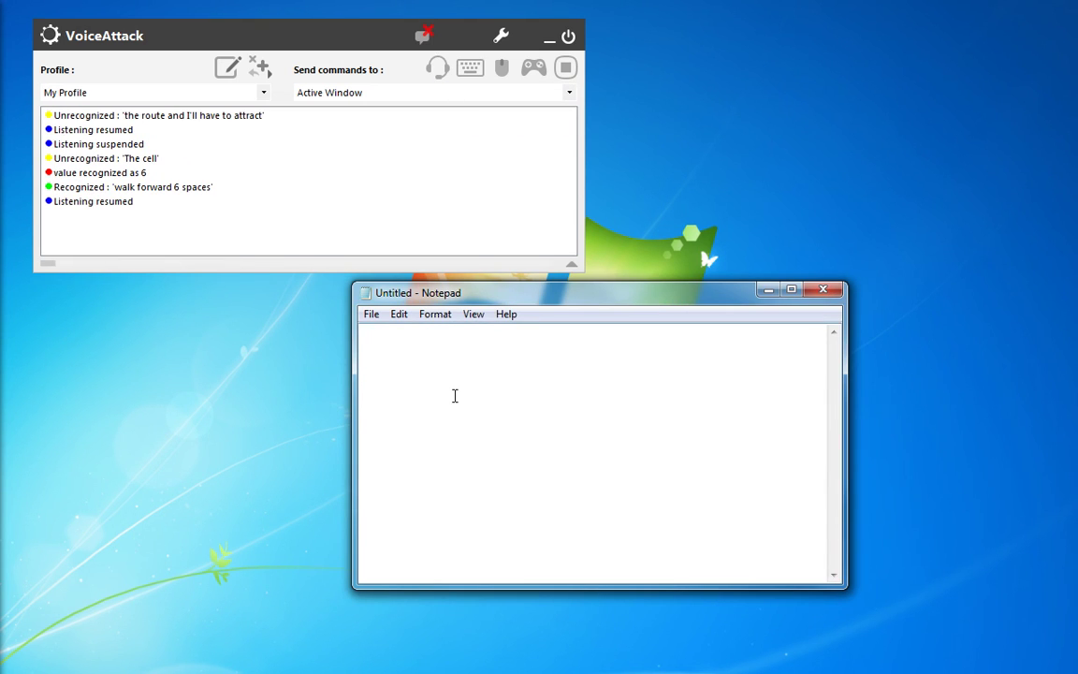
text(wwwwww)
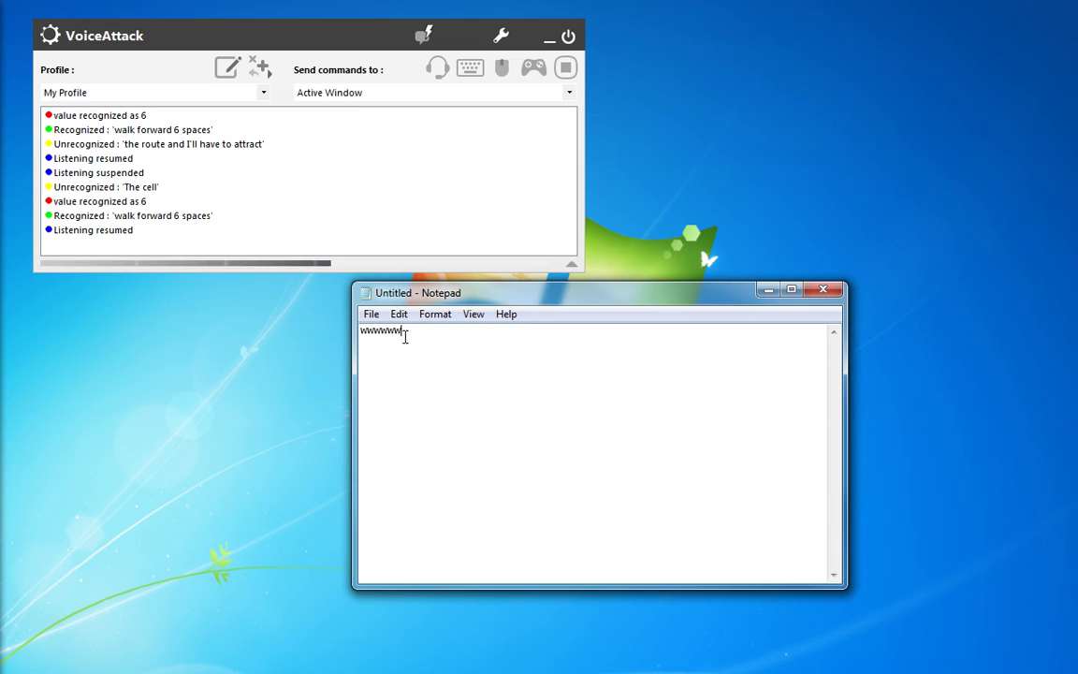
Suspend VoiceAttack listening and select the row of w characters in Notepad to check the output.
double_click(404, 332)
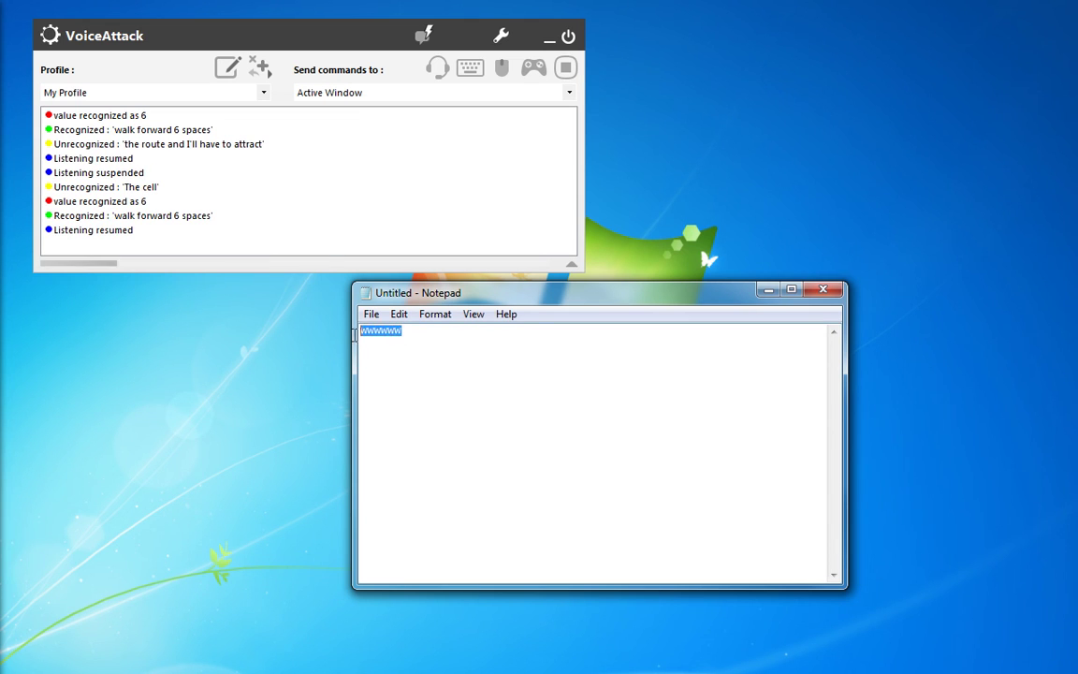
click(436, 69)
click(468, 368)
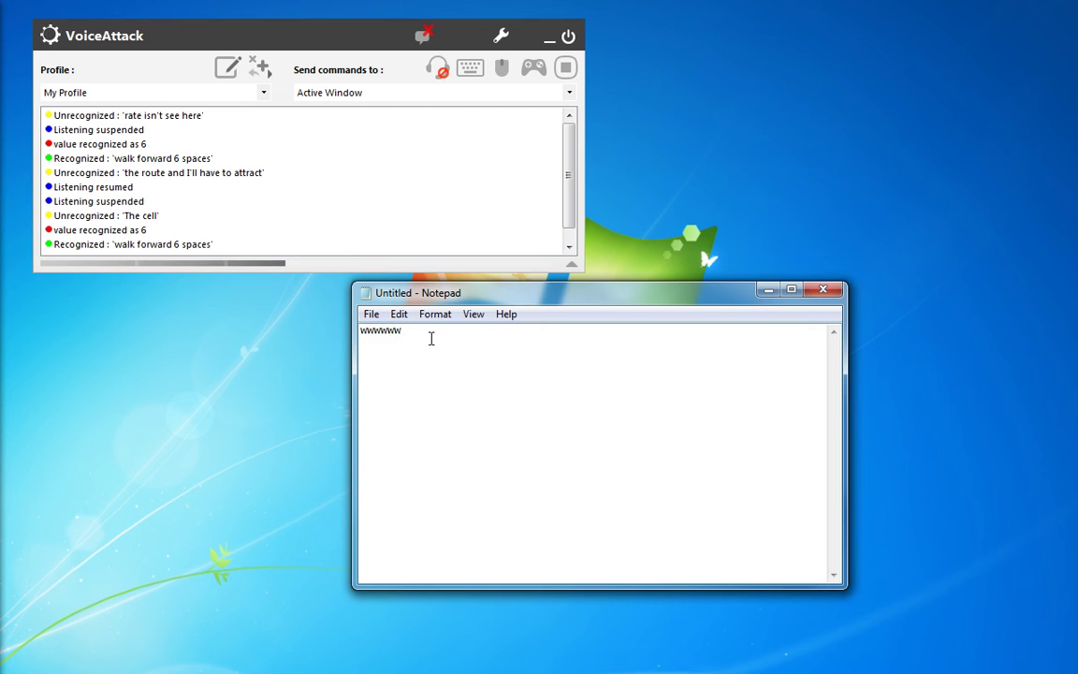
drag(431, 337, 323, 329)
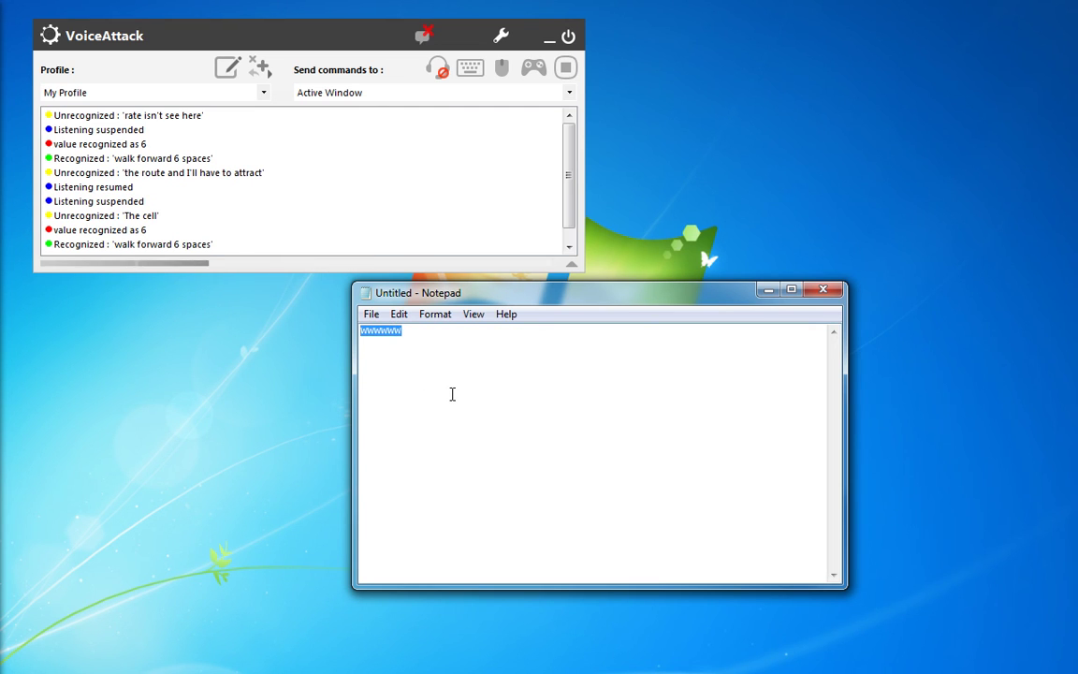